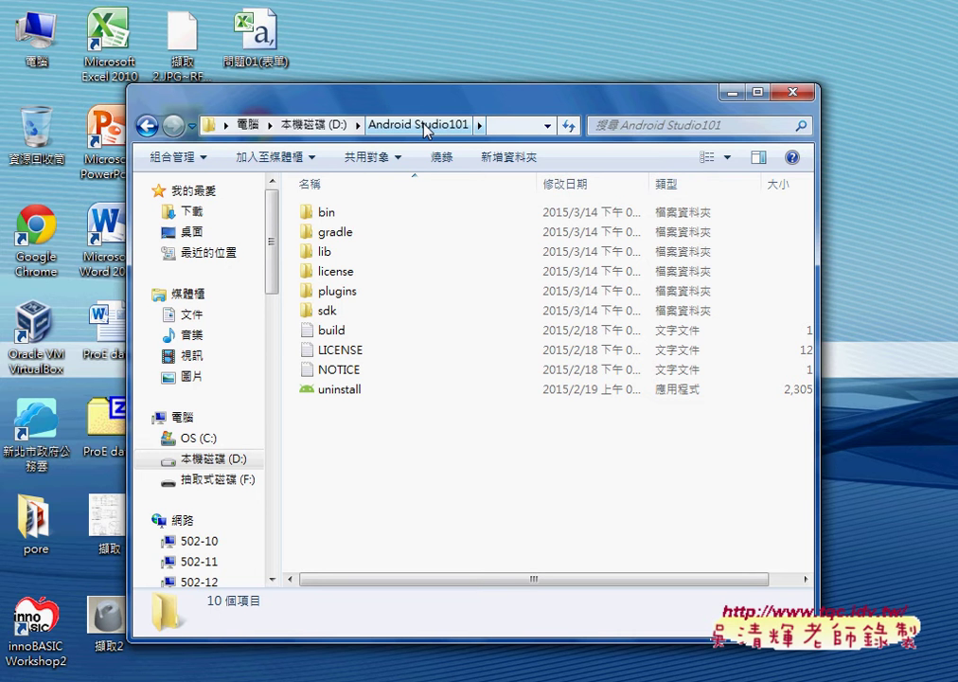
Step: Launch the studio application from the bin folder of Android Studio101 and dismiss the settings import dialog
double_click(360, 217)
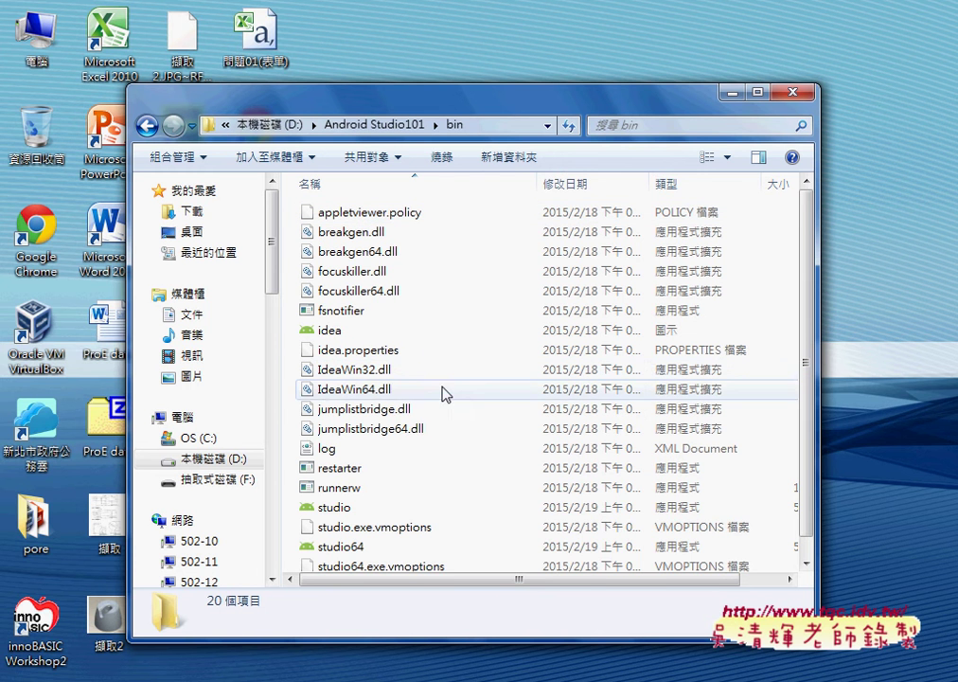
click(367, 509)
click(363, 549)
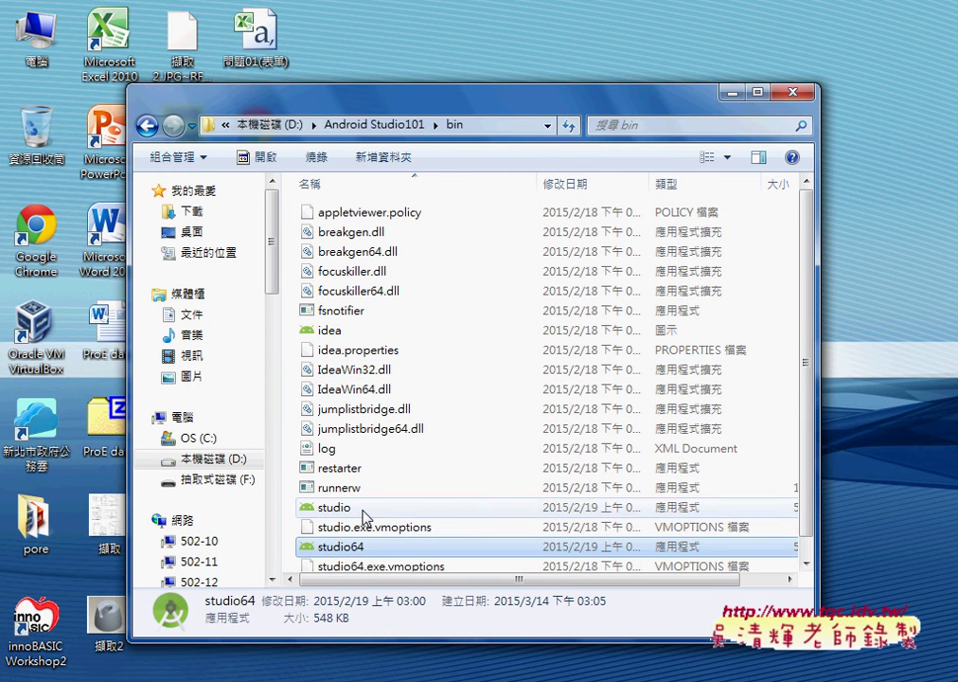
click(368, 511)
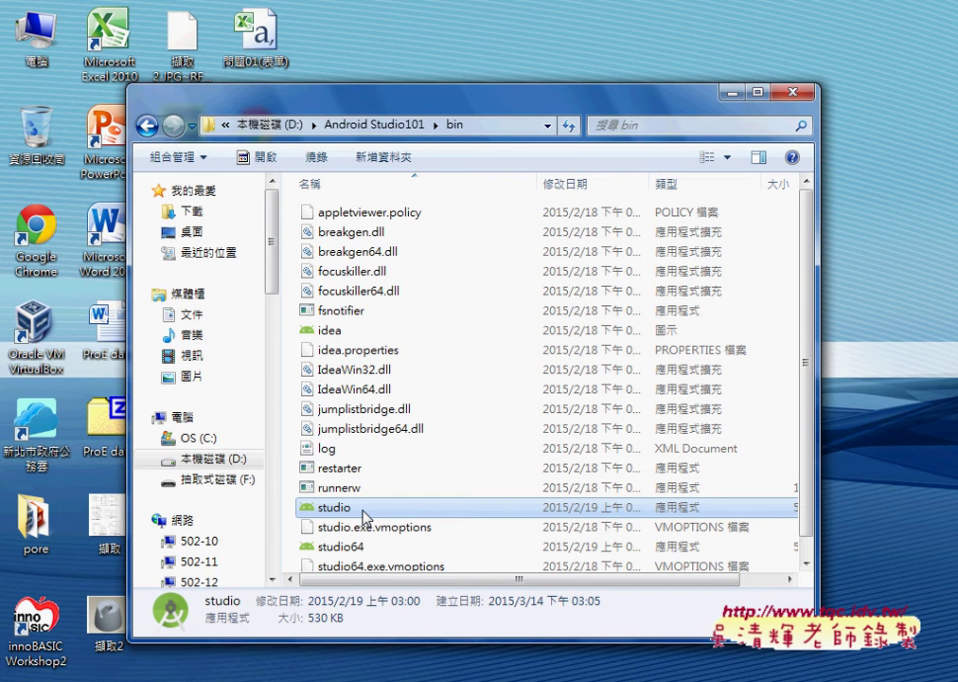
double_click(365, 512)
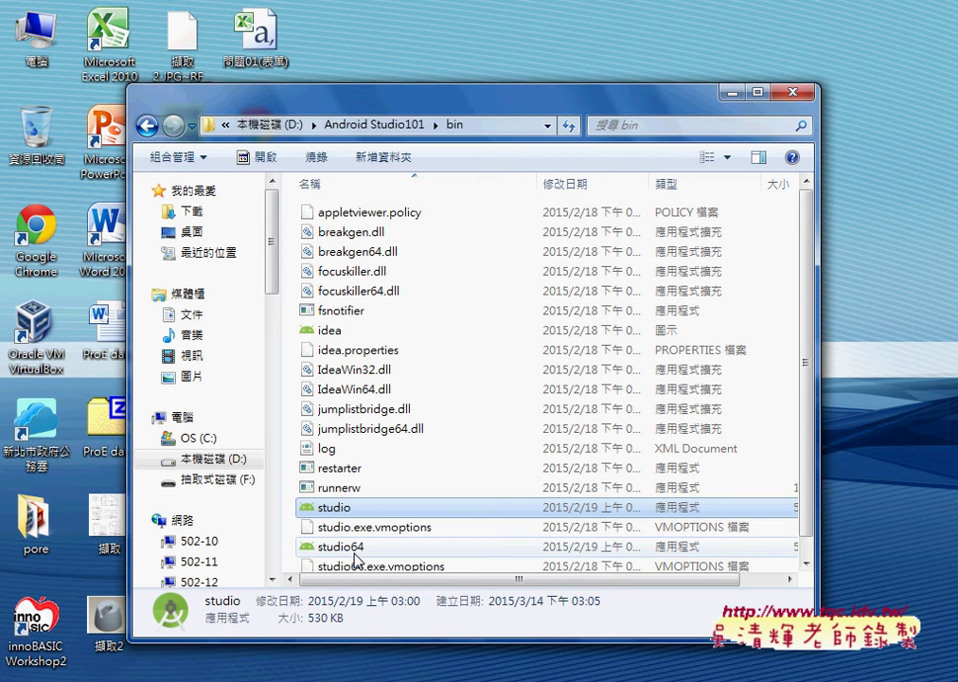
click(357, 554)
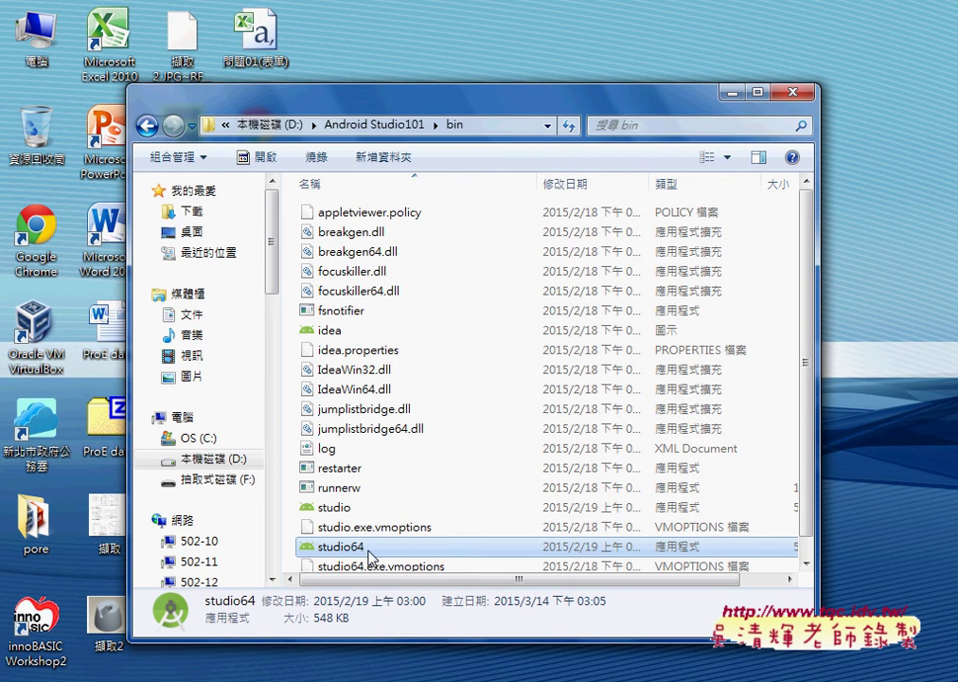
mouse_move(374, 556)
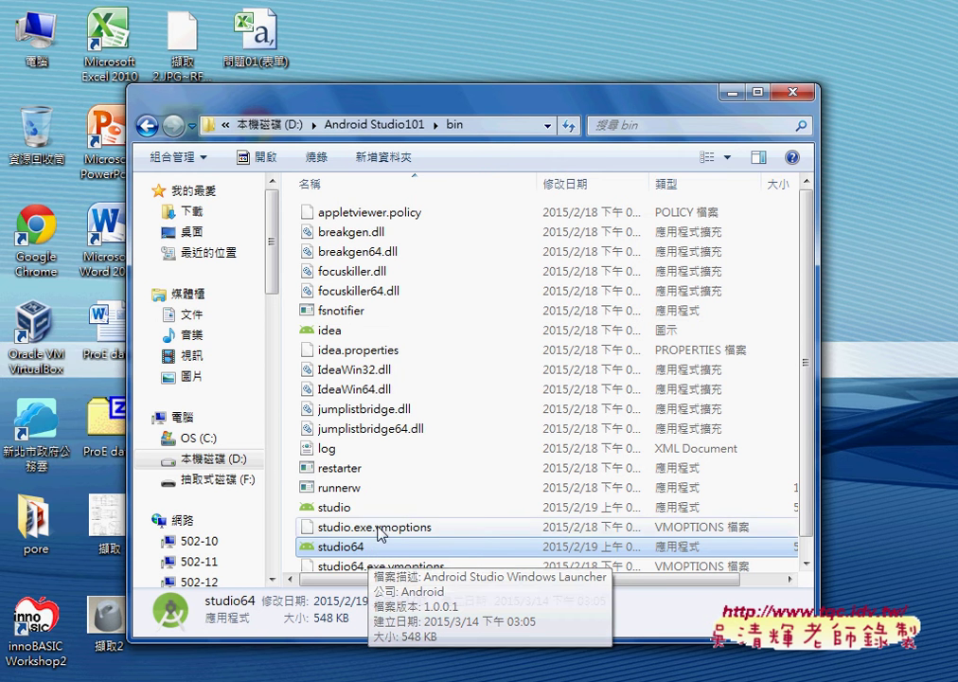
double_click(376, 513)
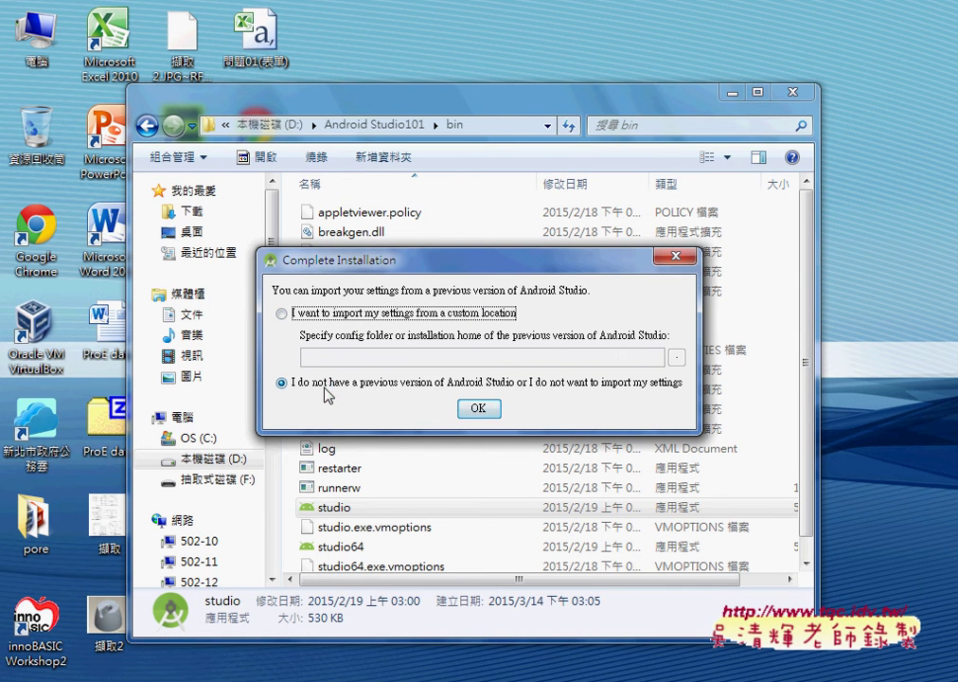
click(677, 256)
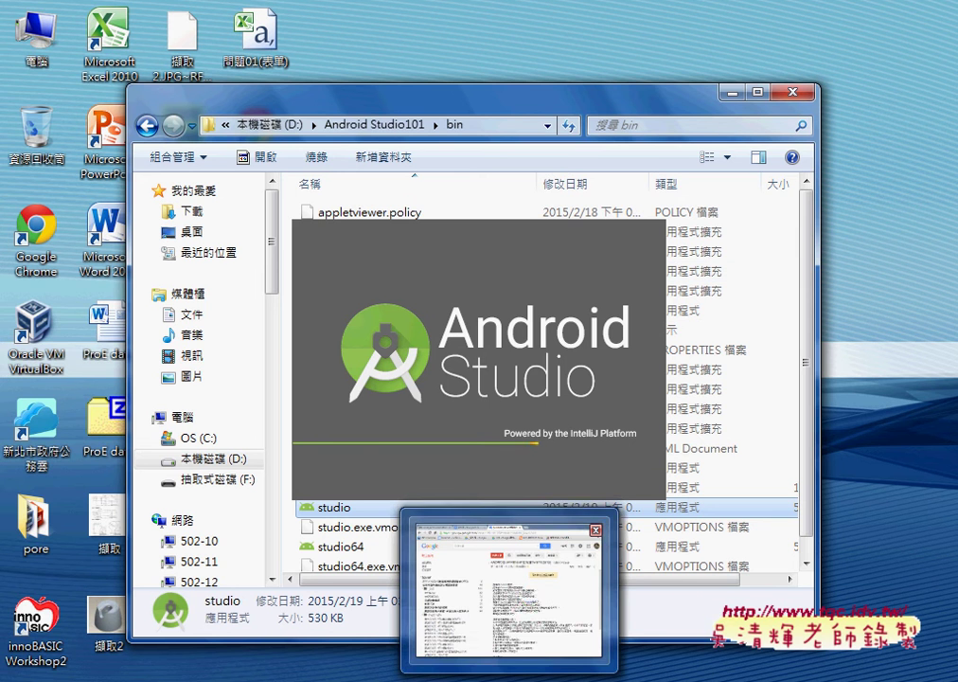
Step: Switch to Chrome and open the 104_勞大Android開發_分享區 Drive folder to examine the Android Studio download, then minimise the browser
click(523, 596)
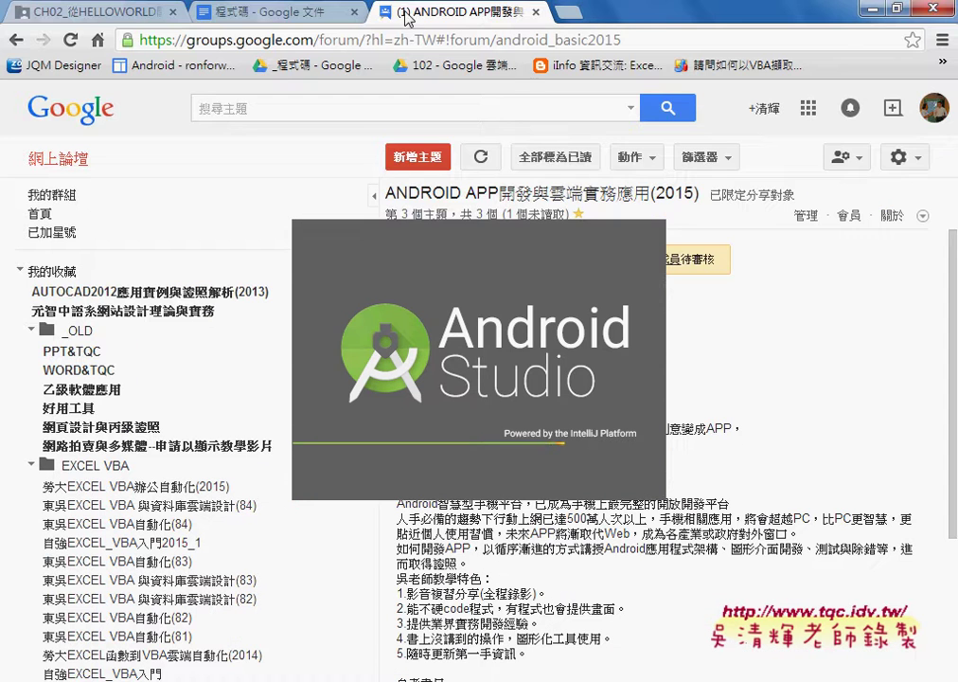
click(133, 13)
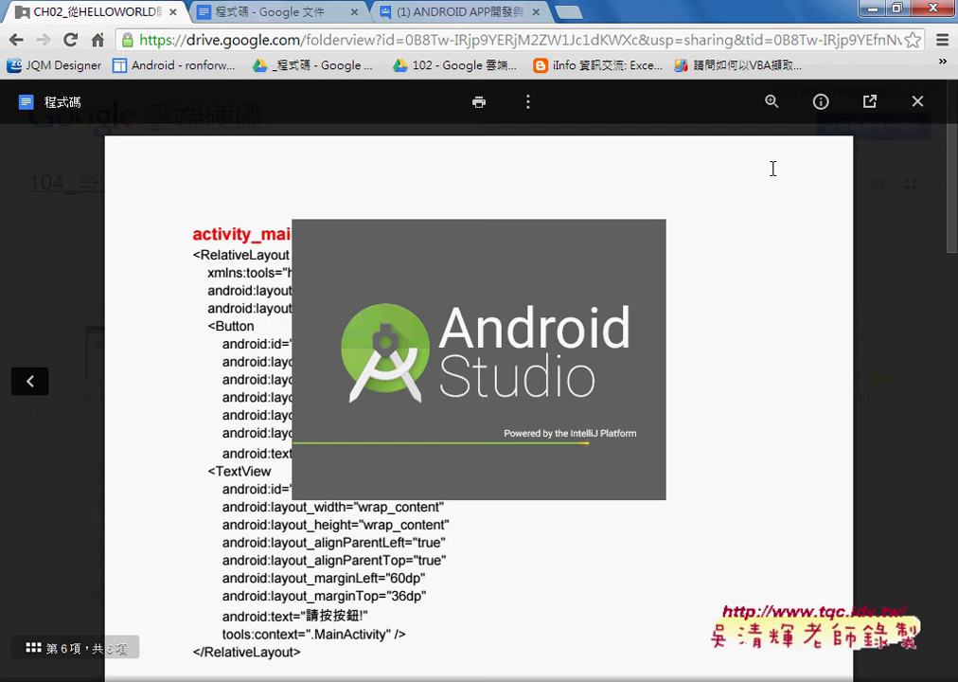
click(918, 101)
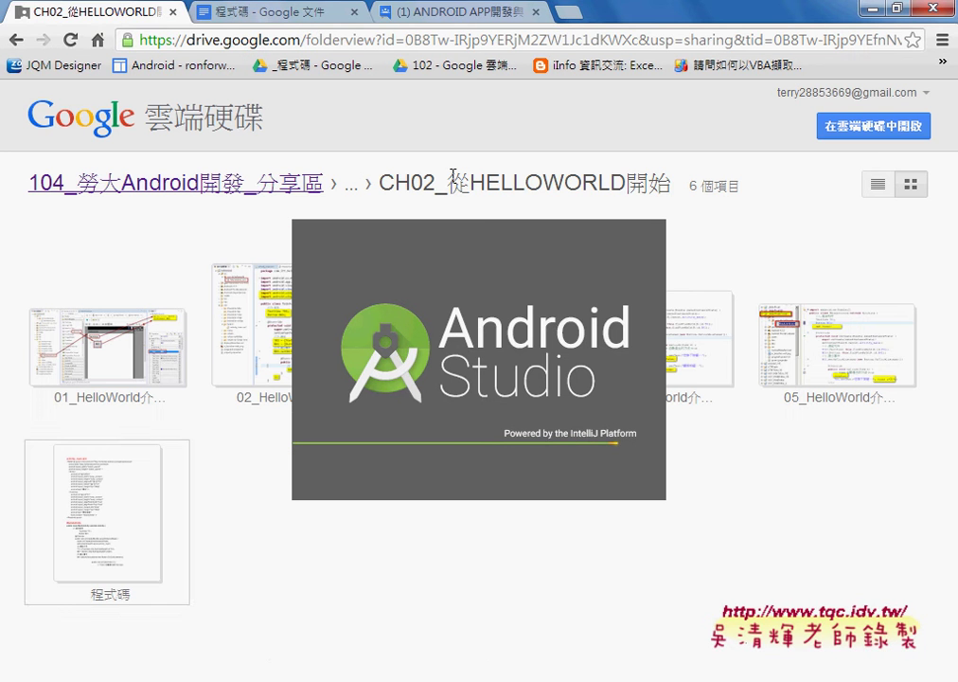
click(251, 189)
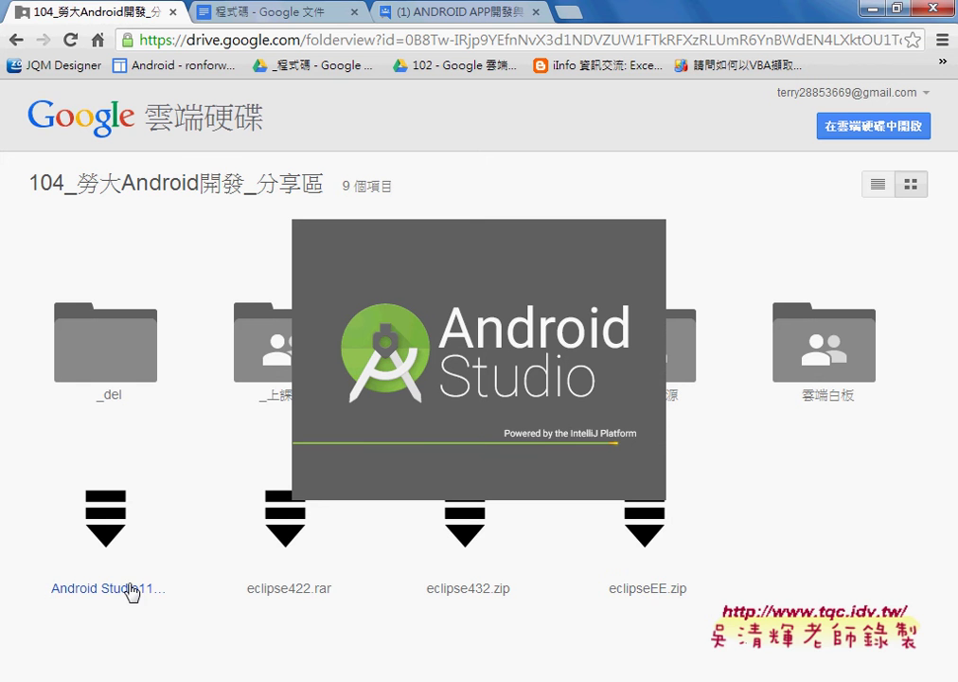
mouse_move(128, 632)
mouse_down()
mouse_move(33, 447)
mouse_move(175, 520)
mouse_move(123, 625)
mouse_up()
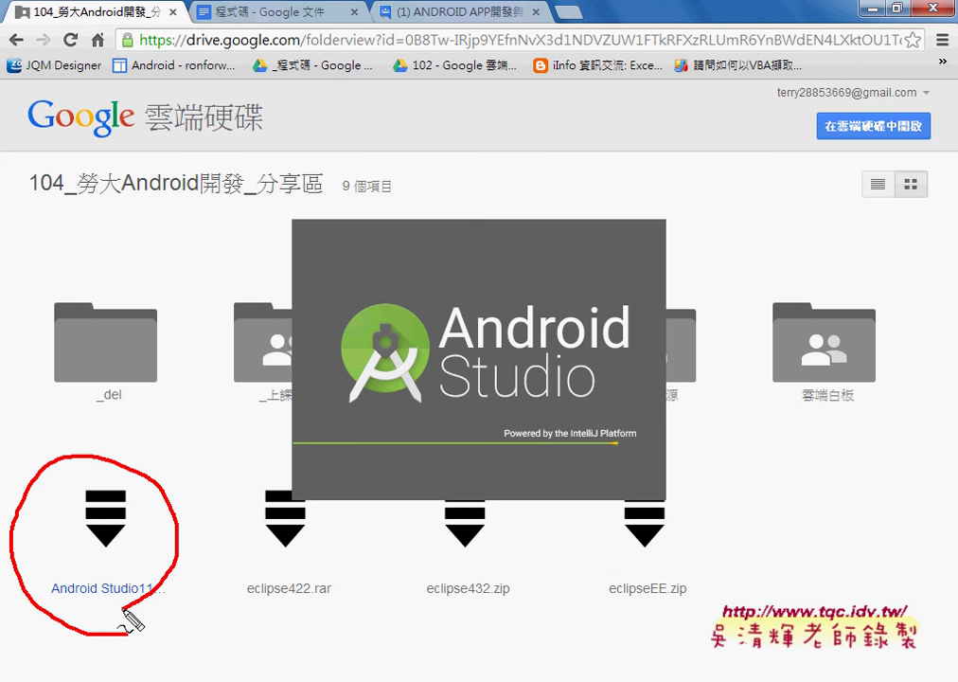
key(Escape)
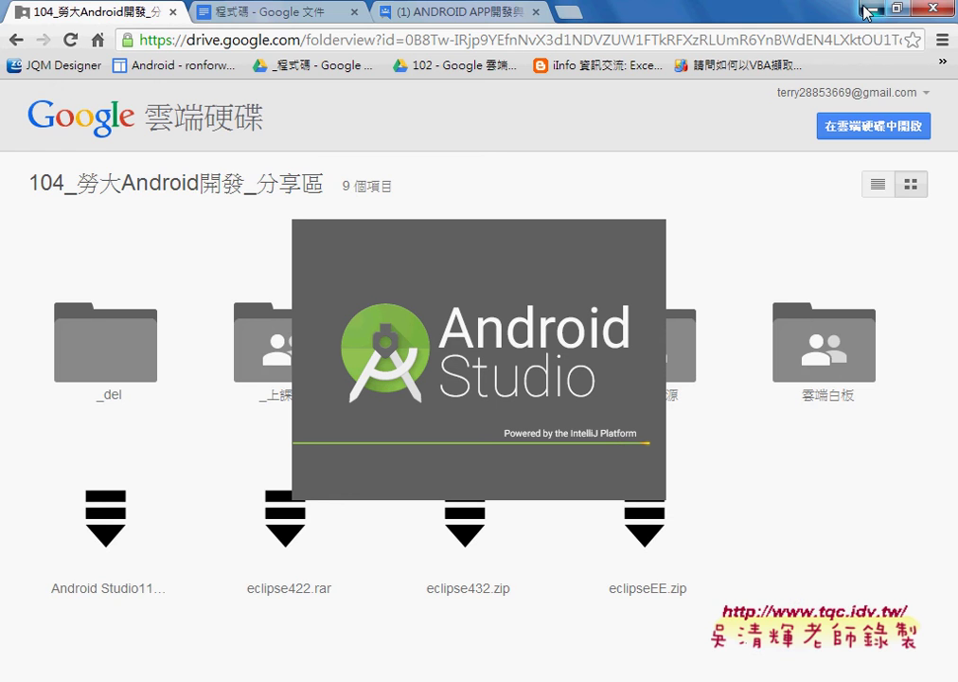
click(869, 9)
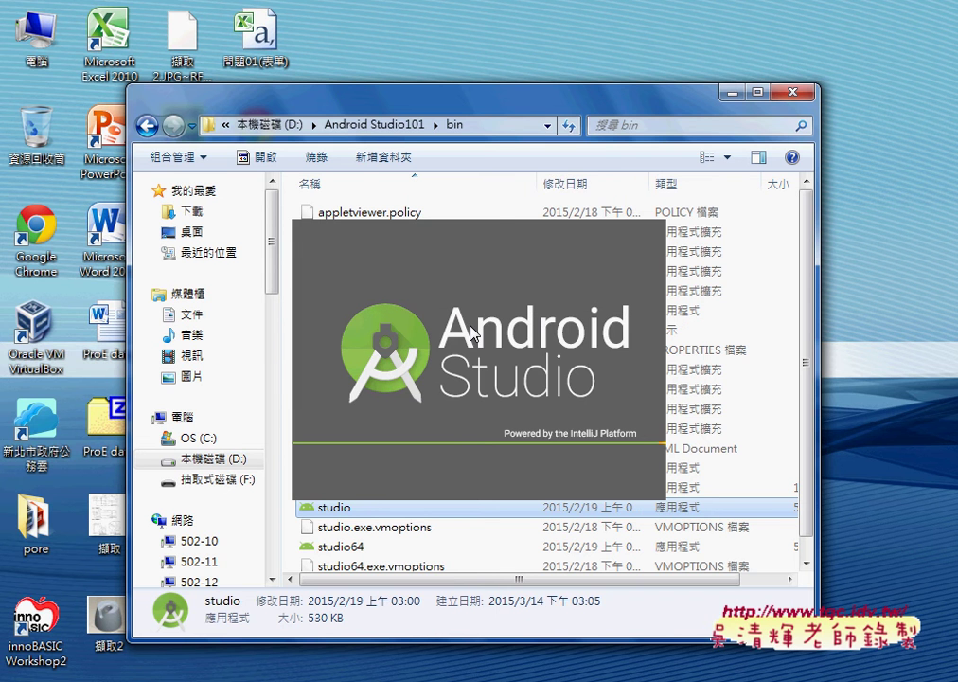
Step: Go up to the Android Studio101 folder and examine where its sdk subfolder is located
click(371, 124)
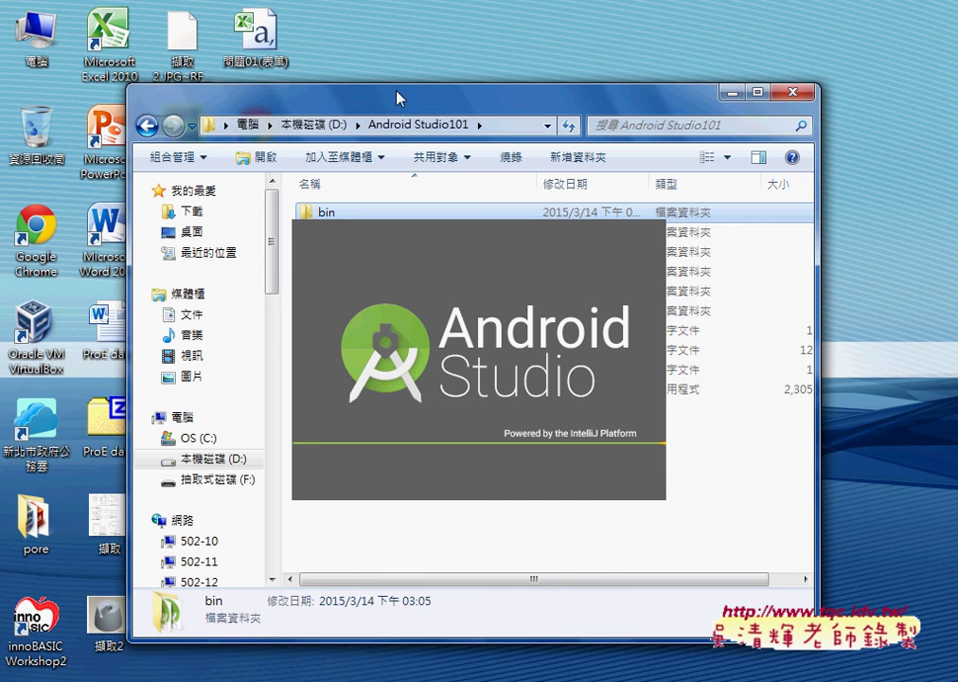
drag(414, 102, 321, 74)
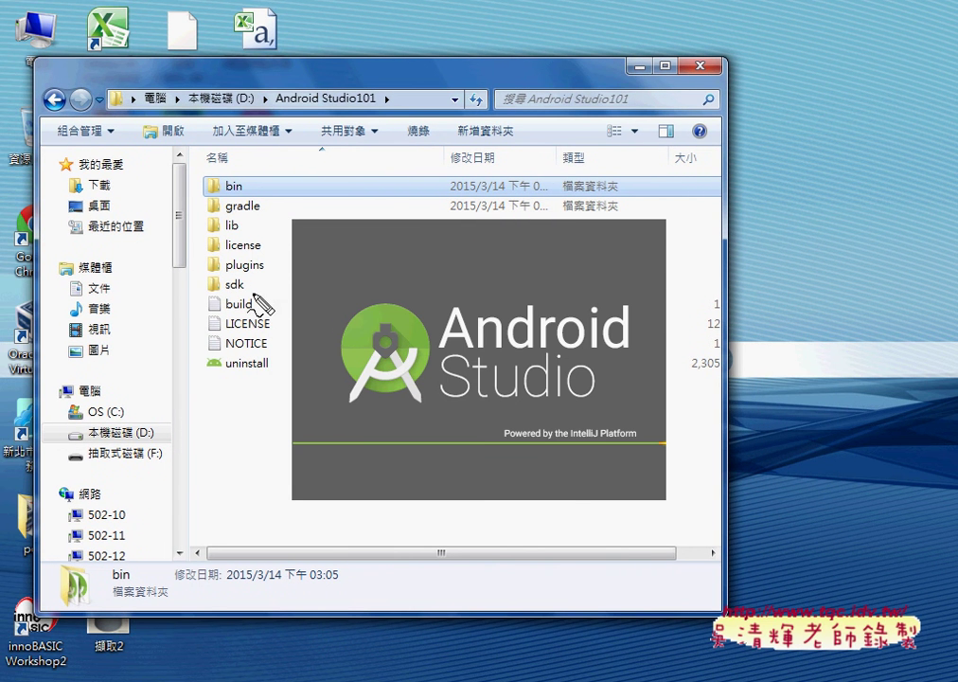
mouse_move(260, 288)
mouse_down()
mouse_move(217, 296)
mouse_move(210, 282)
mouse_move(265, 282)
mouse_move(249, 299)
mouse_up()
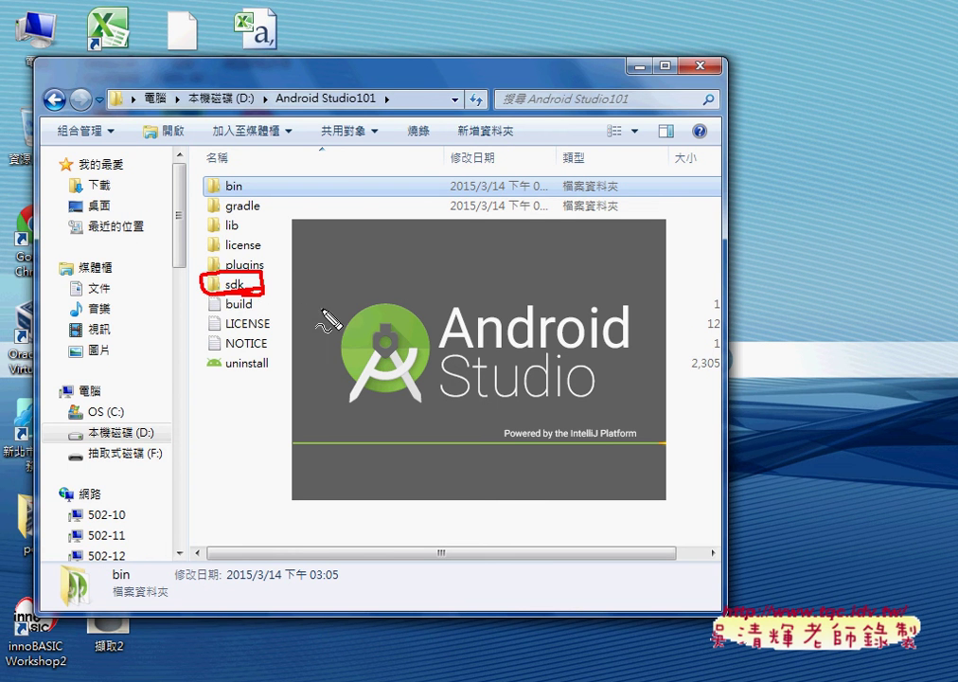
mouse_move(343, 199)
mouse_down()
mouse_move(268, 239)
mouse_move(247, 276)
mouse_up()
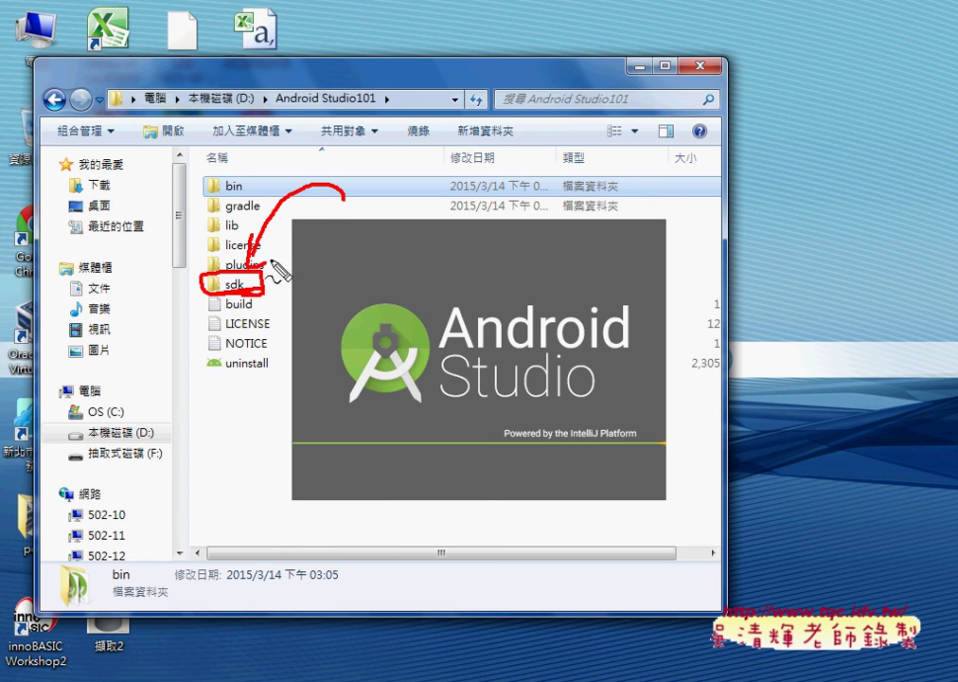
drag(383, 108, 272, 111)
drag(281, 252, 248, 268)
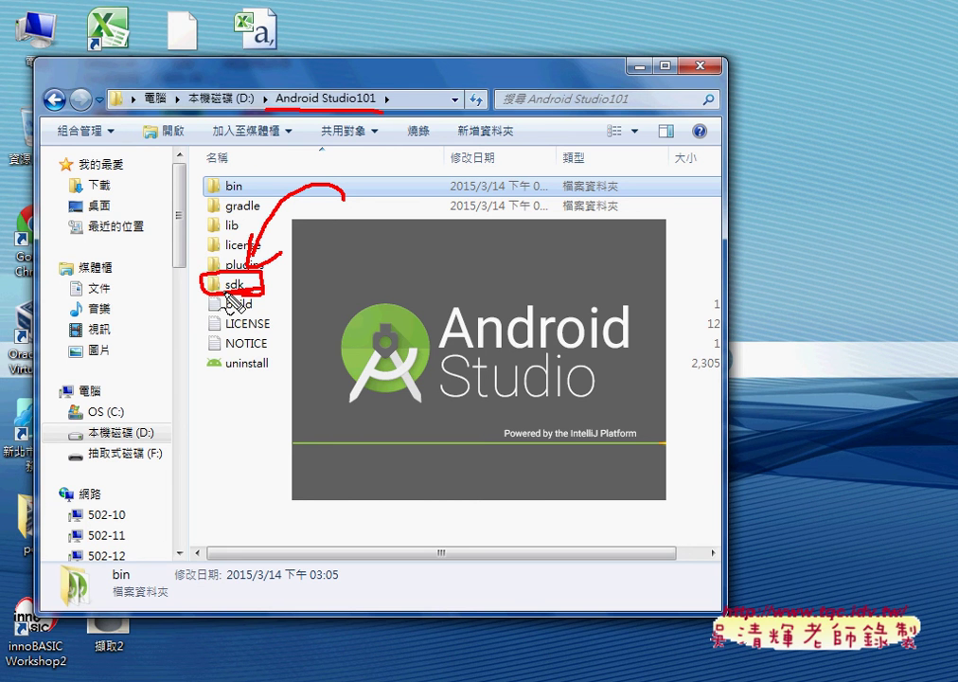
key(Escape)
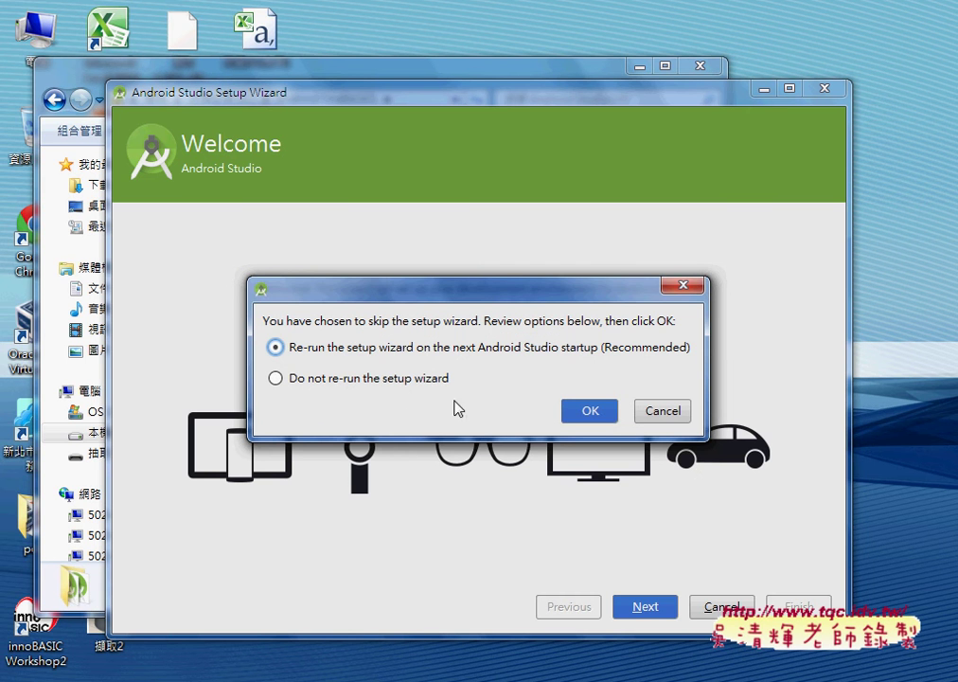
Step: Skip the setup wizard, keeping it set to re-run on the next startup, and close the Android Studio welcome window
click(589, 411)
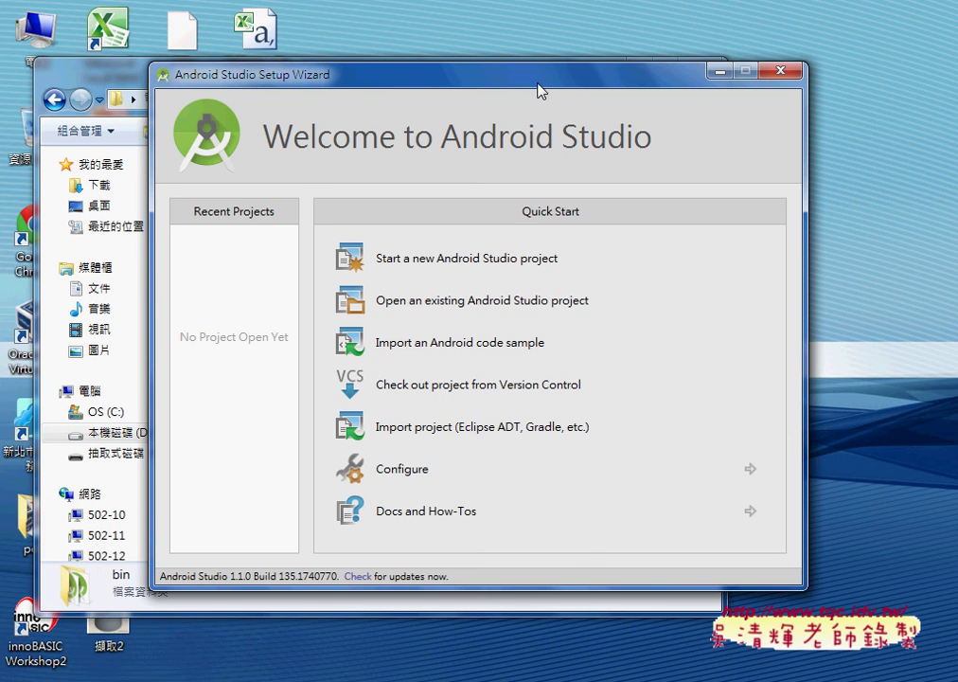
drag(535, 84, 495, 81)
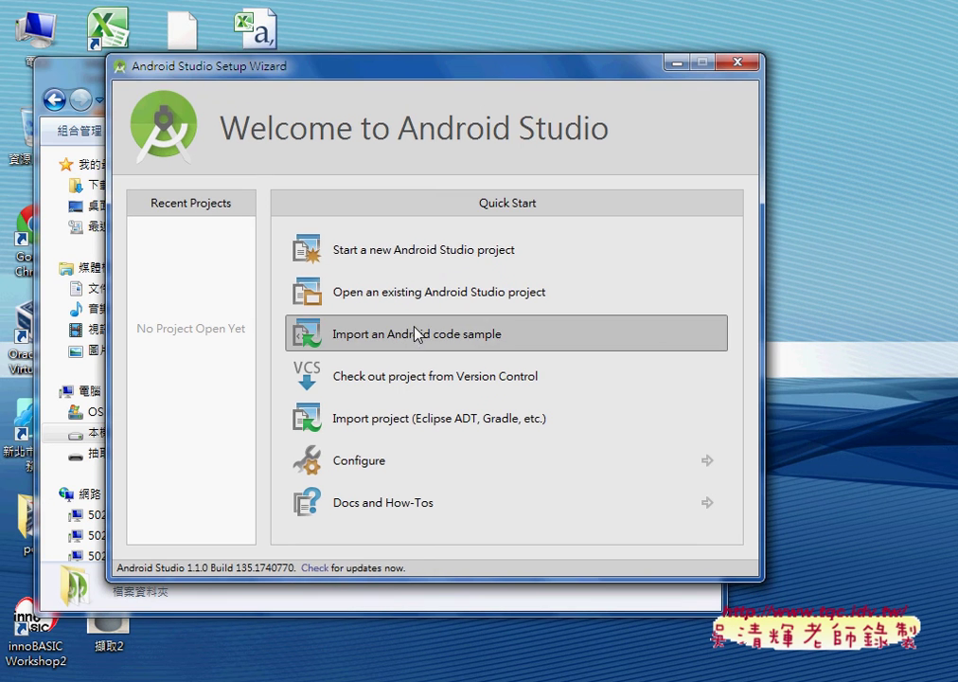
click(437, 251)
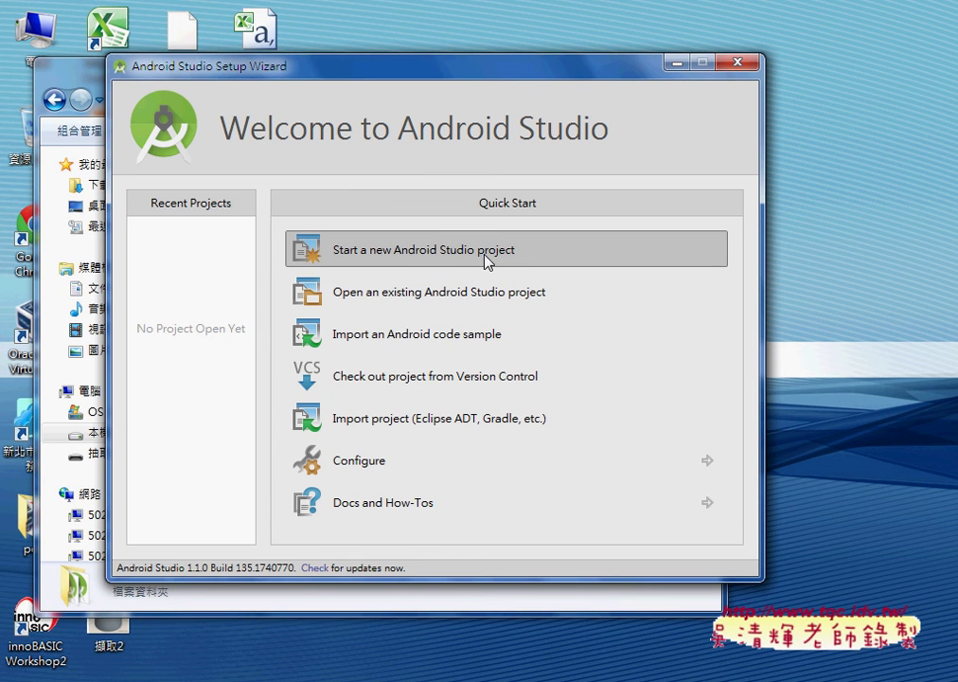
click(747, 65)
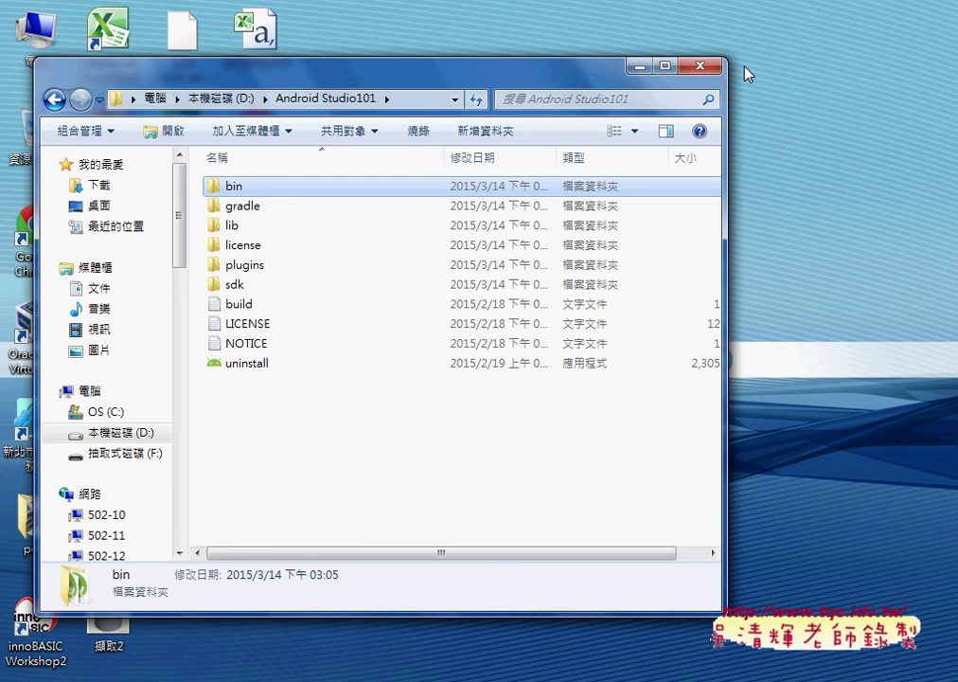
Step: Minimise the Android Studio101 folder window and switch to the HelloWorld_OK project in Android Studio
click(700, 65)
click(584, 472)
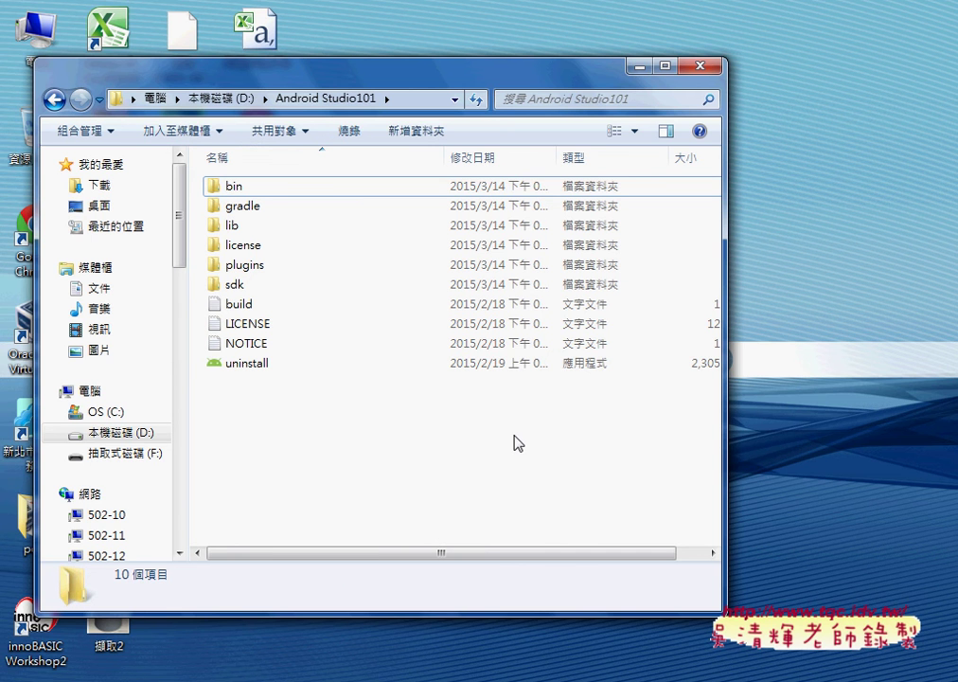
double_click(265, 190)
click(641, 66)
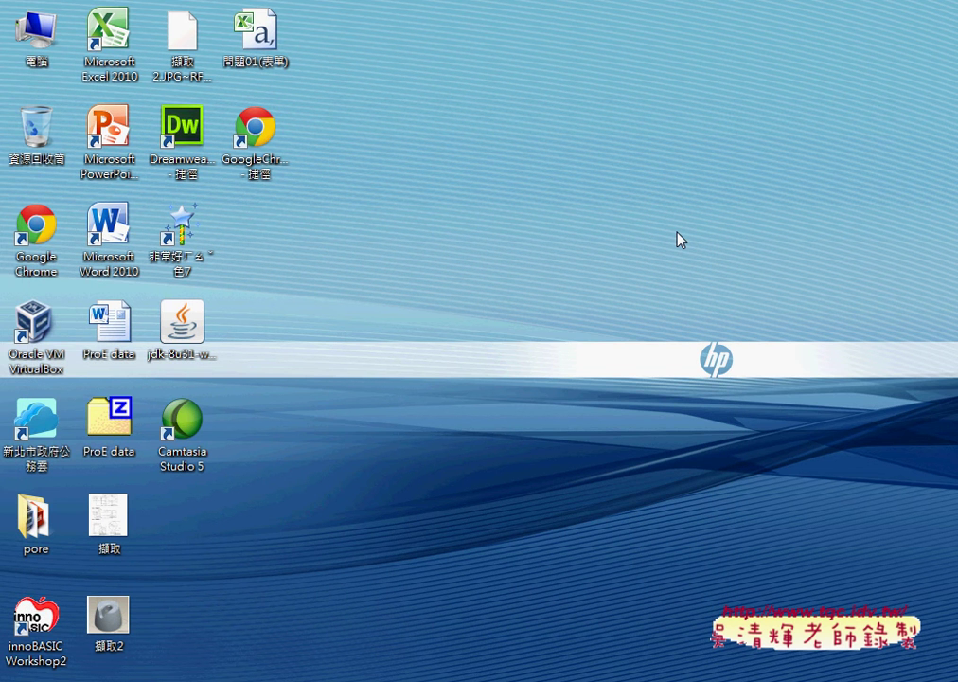
key(alt+Tab)
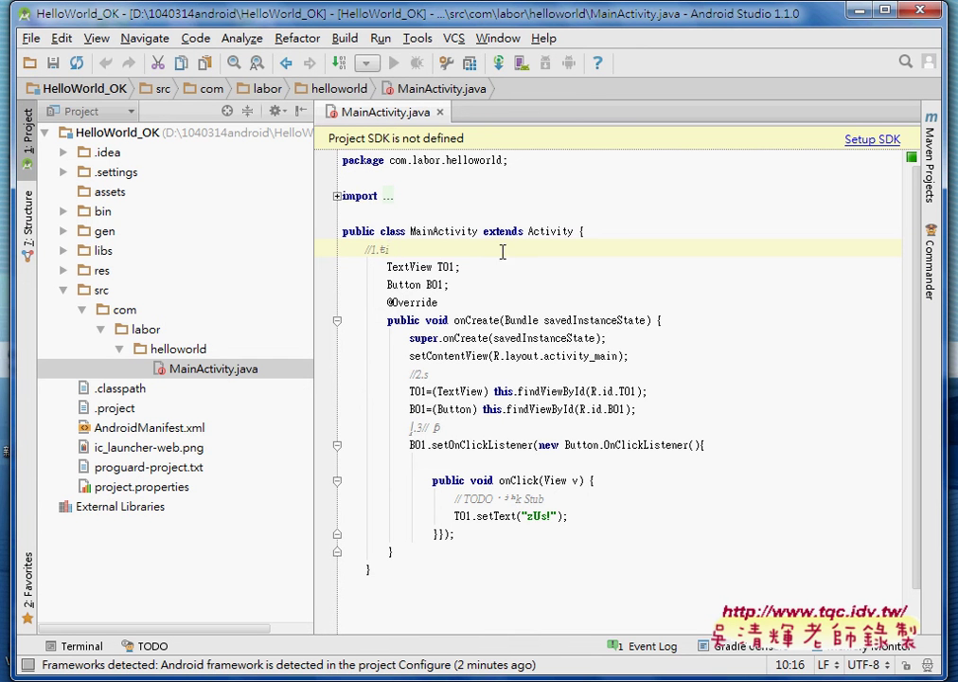
Step: Examine the project SDK notice above MainActivity.java and cancel the usage statistics dialog in Eclipse
click(528, 70)
mouse_move(471, 163)
mouse_down()
mouse_move(454, 152)
mouse_move(350, 150)
mouse_move(322, 125)
mouse_move(466, 135)
mouse_move(472, 152)
mouse_up()
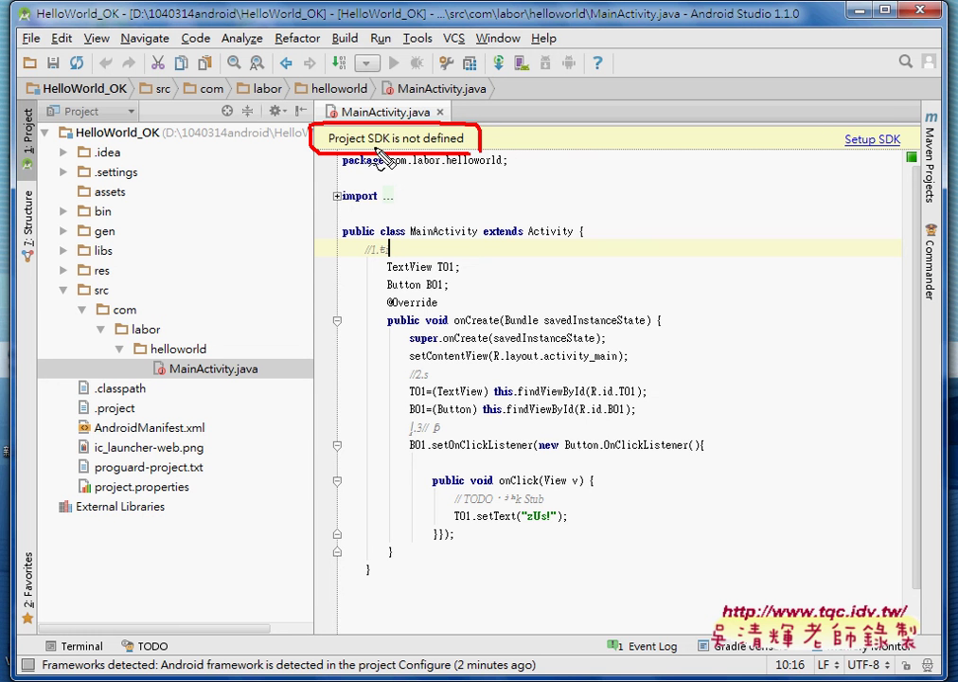
drag(369, 147, 464, 147)
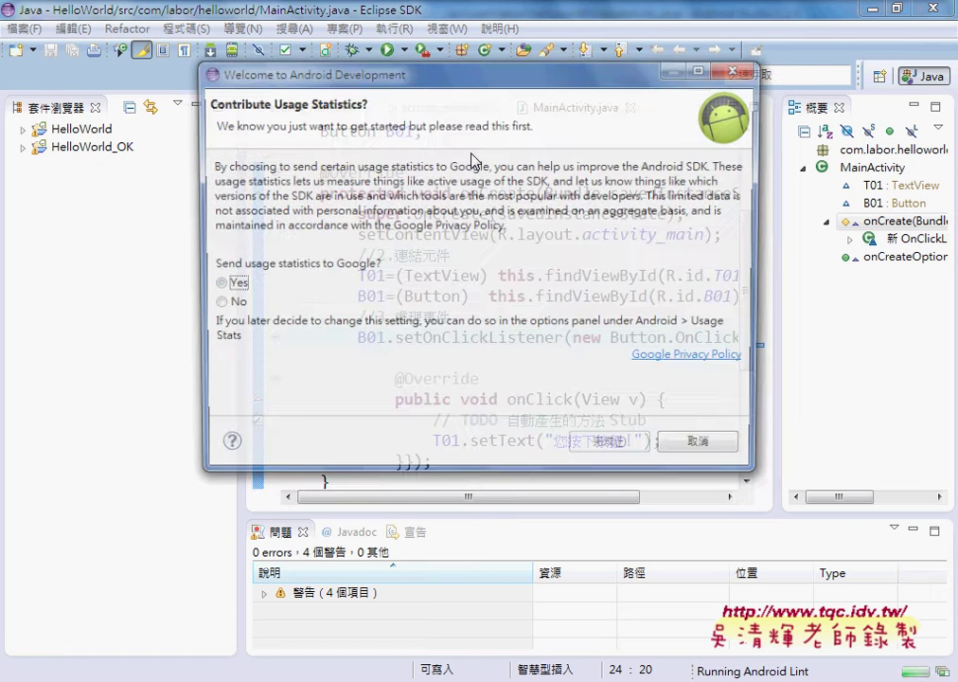
click(696, 451)
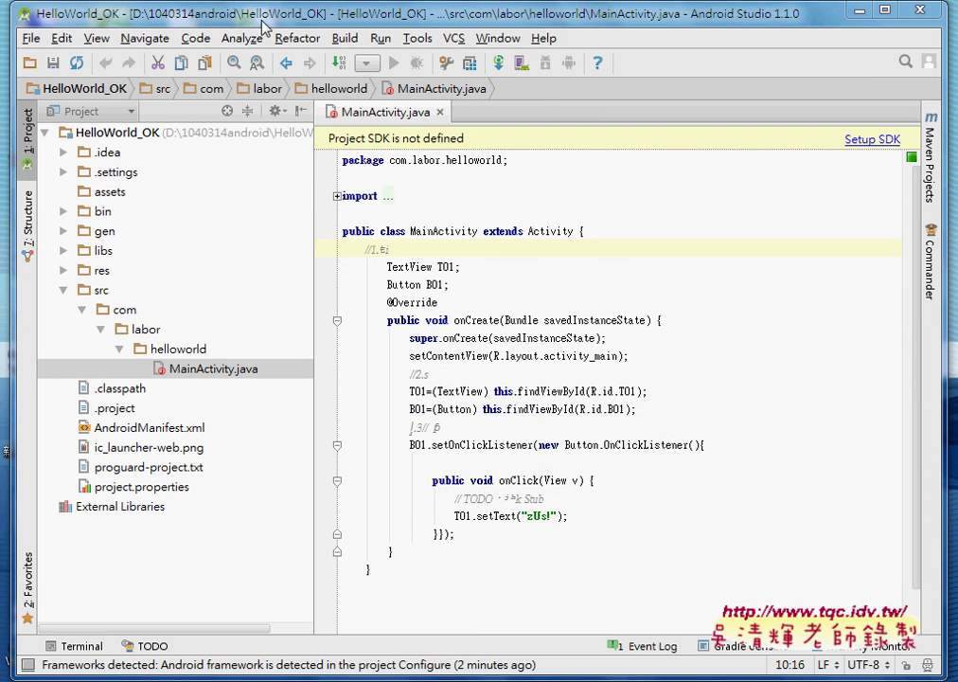
Step: Set the Android API 10 Platform's SDK home path to D:\Android Studio101\sdk, accepting JDK and build target Android 4.0.3
click(875, 142)
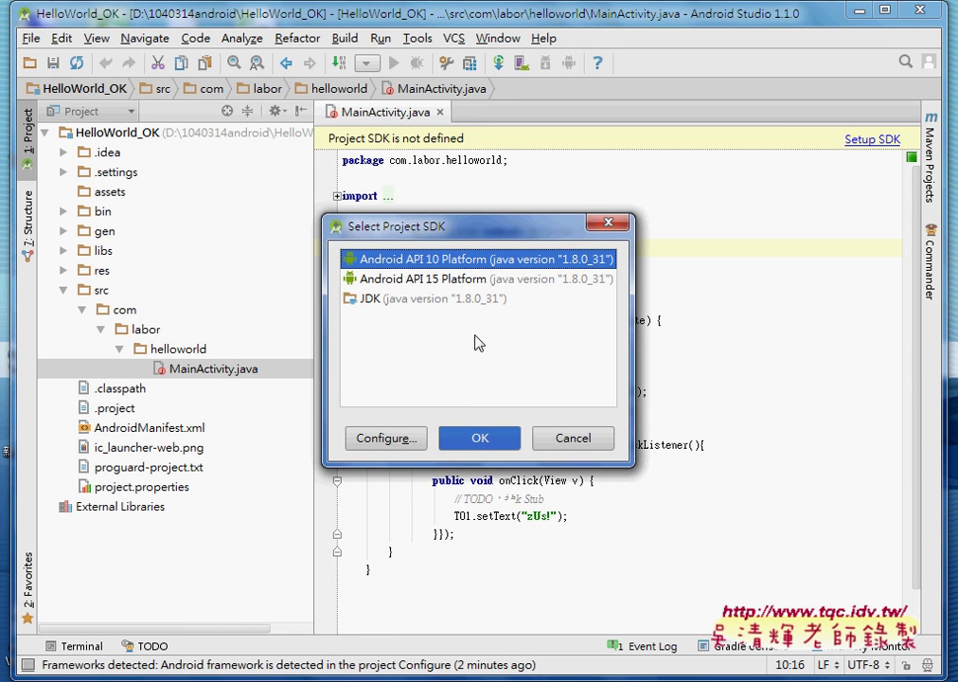
click(386, 439)
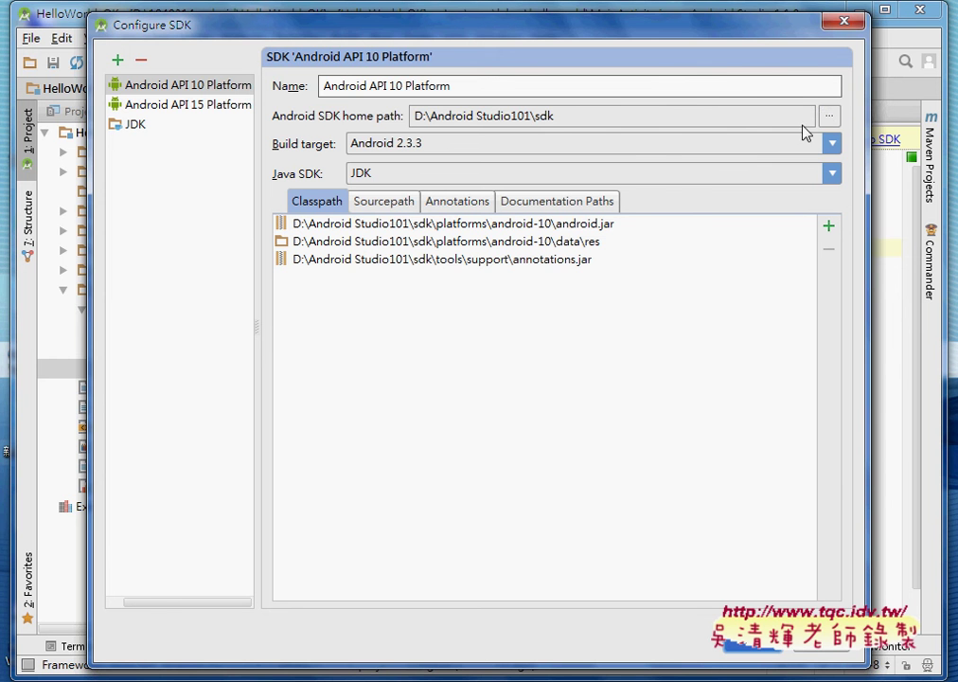
click(828, 122)
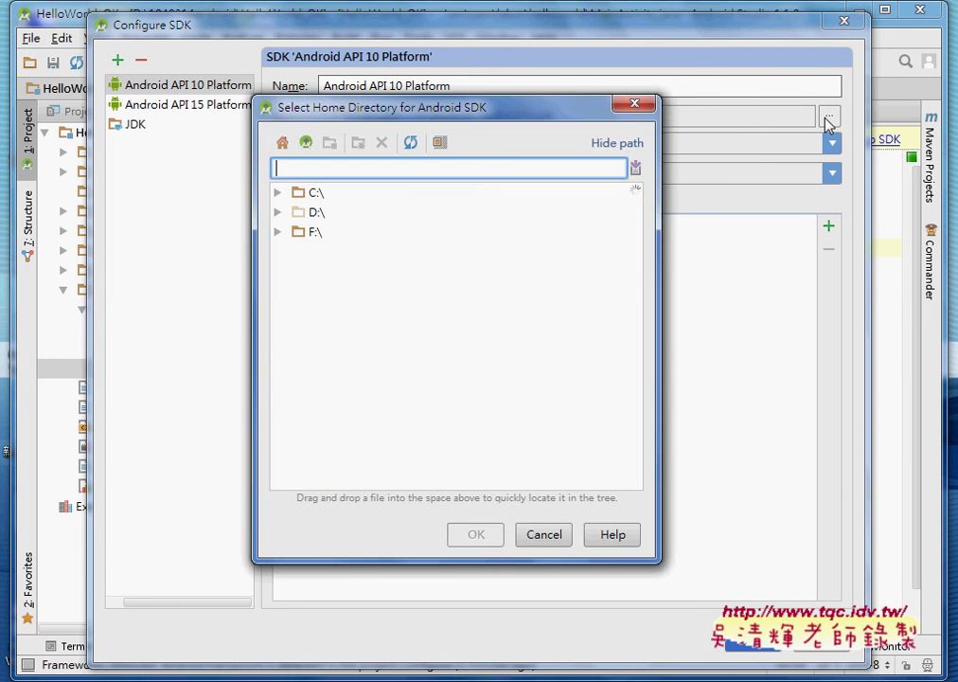
double_click(315, 212)
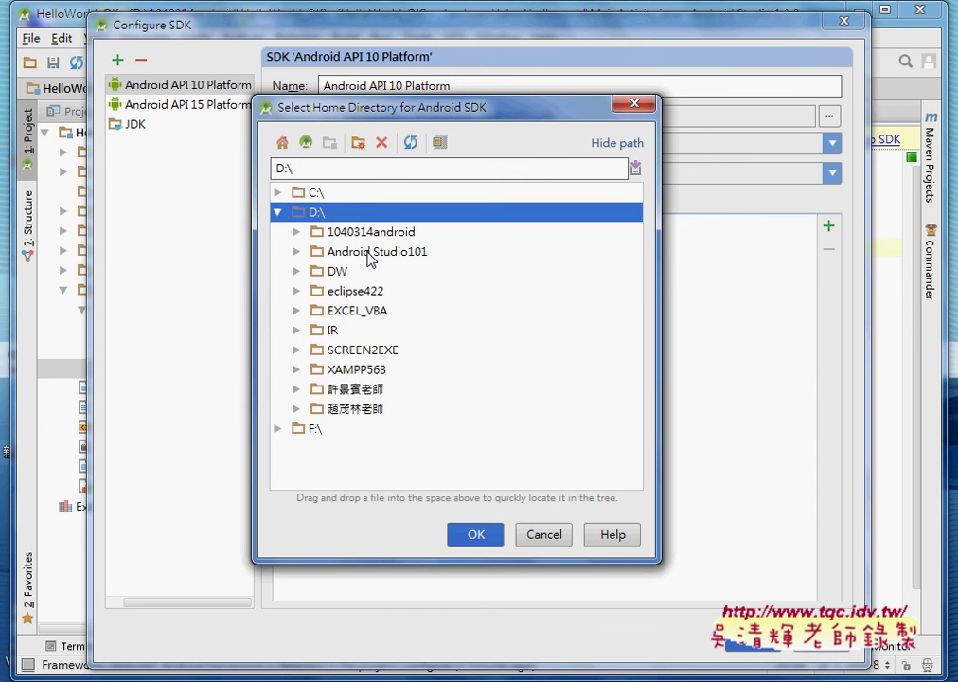
click(369, 252)
double_click(414, 262)
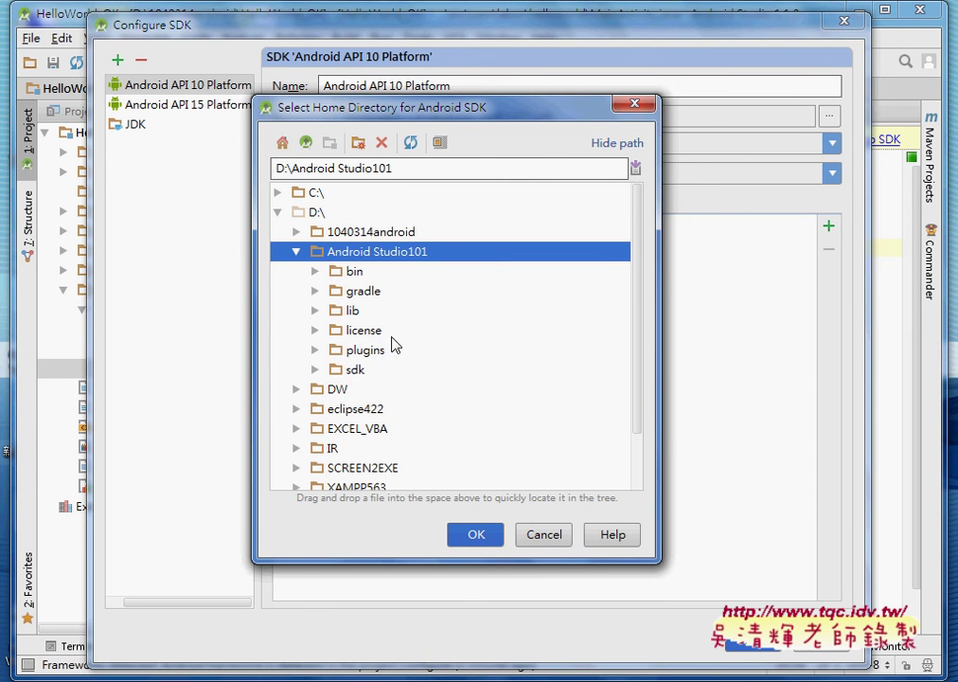
click(388, 374)
double_click(393, 376)
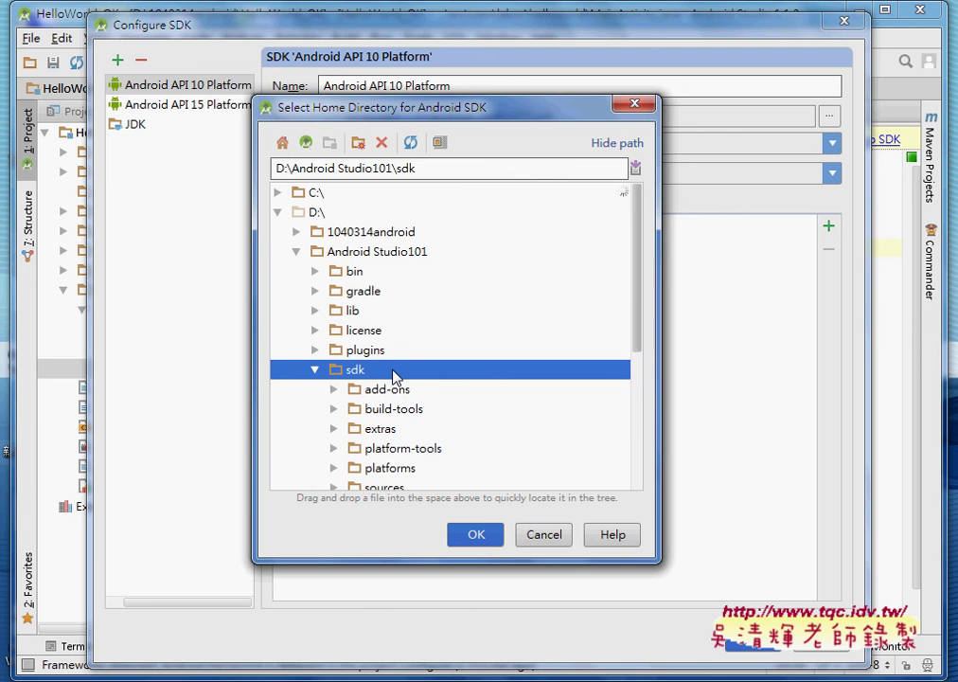
click(486, 532)
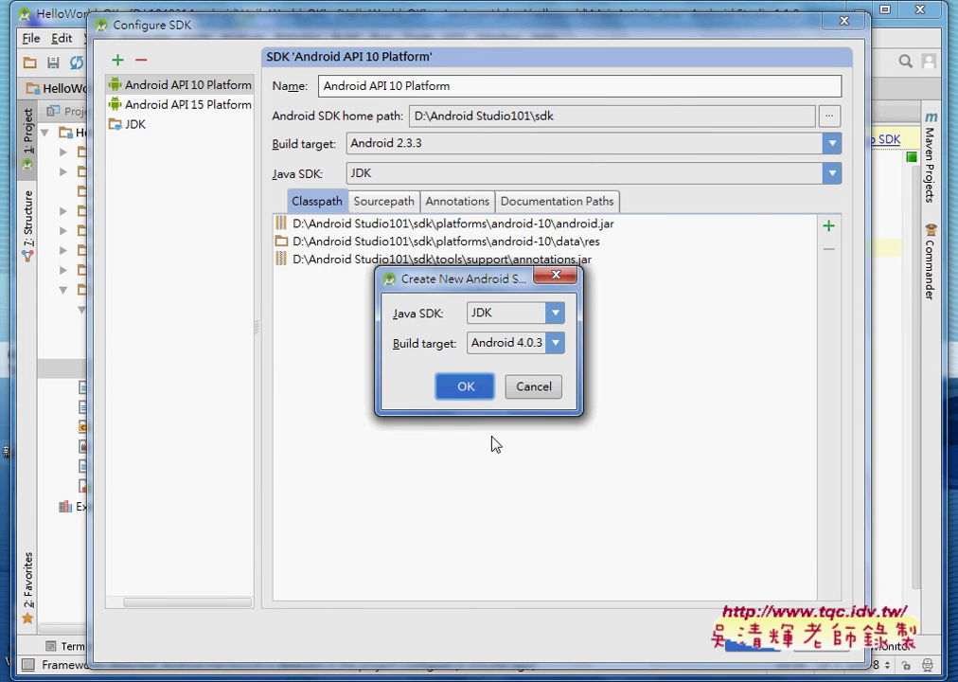
click(466, 388)
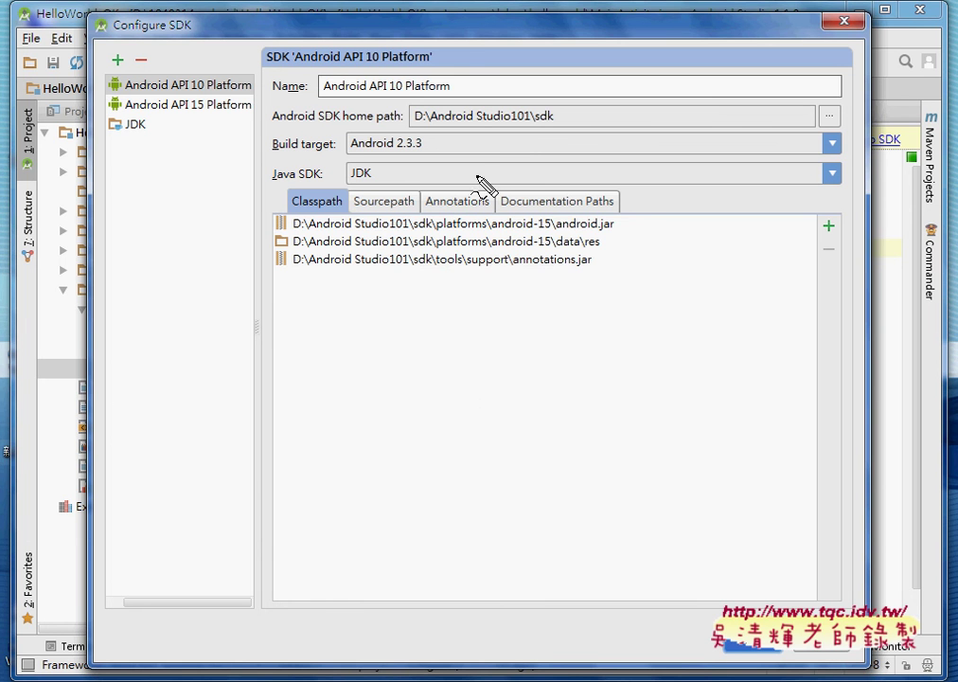
Step: Examine the classpath entries and available Android platforms, confirm the SDK configuration and assign Android API 10 Platform as the project SDK
mouse_move(516, 294)
mouse_down()
mouse_move(360, 294)
mouse_move(600, 189)
mouse_move(572, 284)
mouse_move(508, 297)
mouse_up()
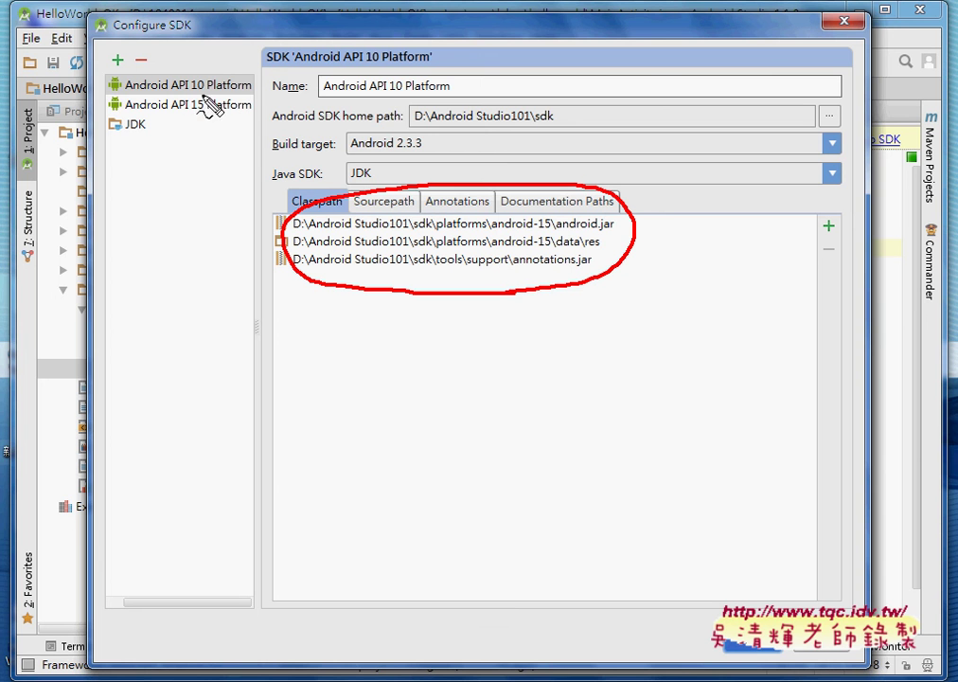
drag(174, 95, 208, 93)
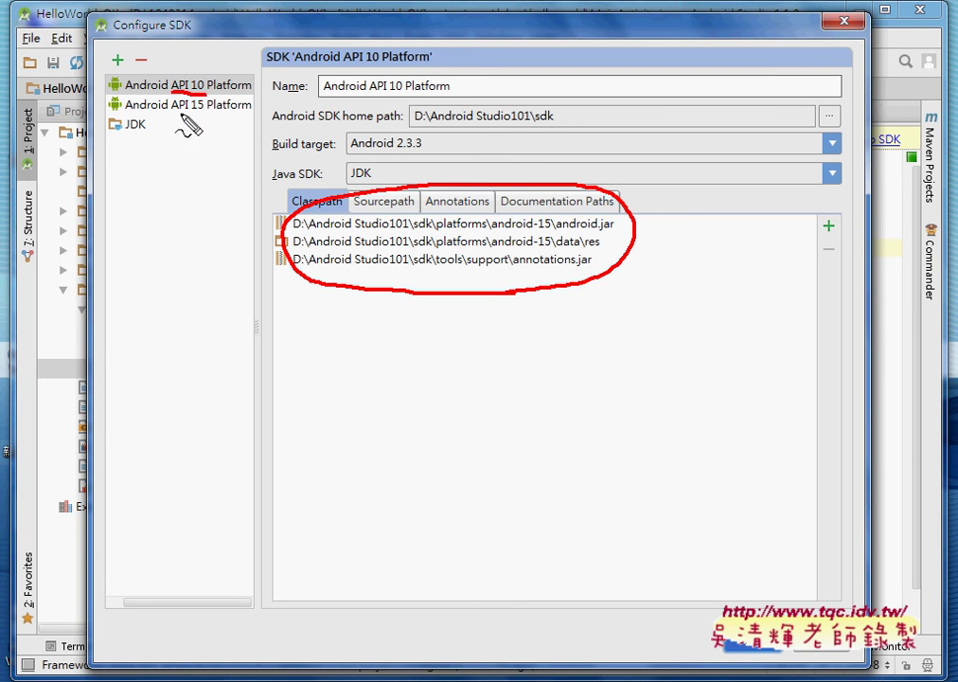
drag(175, 113, 210, 112)
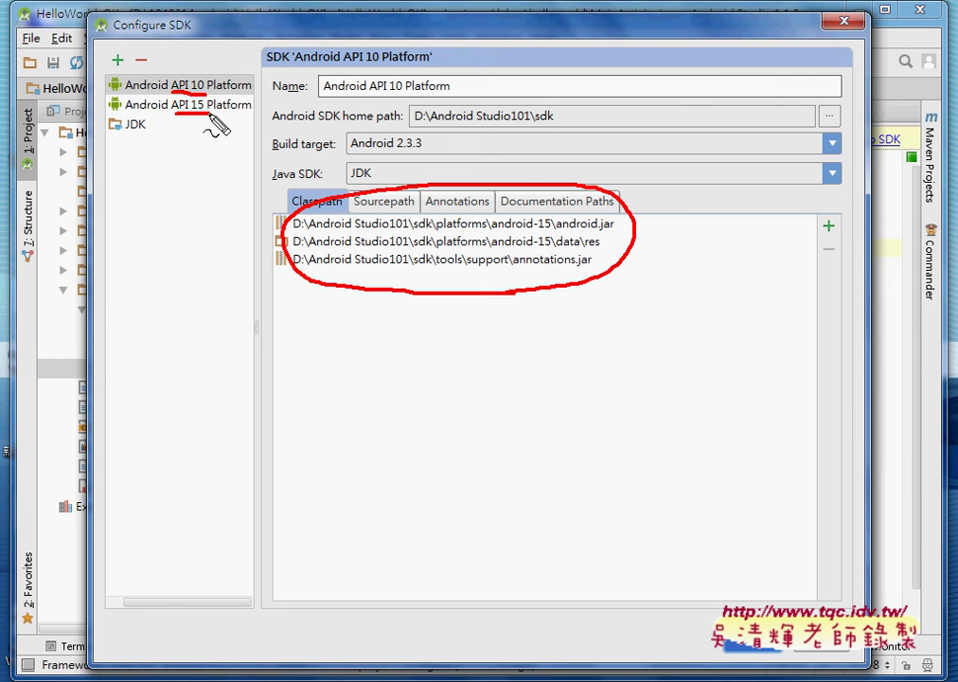
key(Escape)
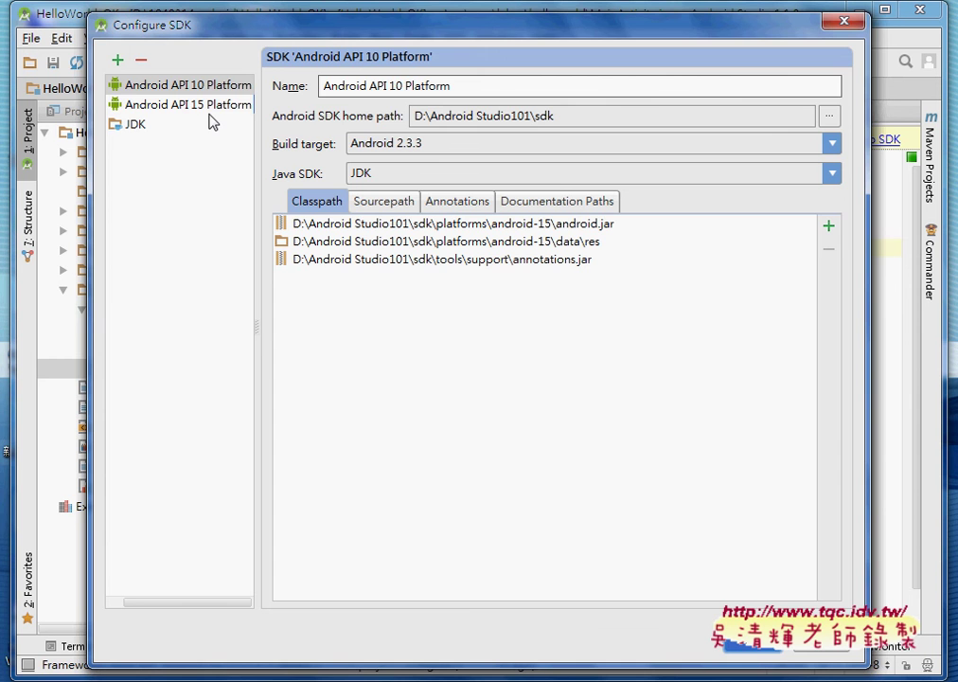
click(753, 636)
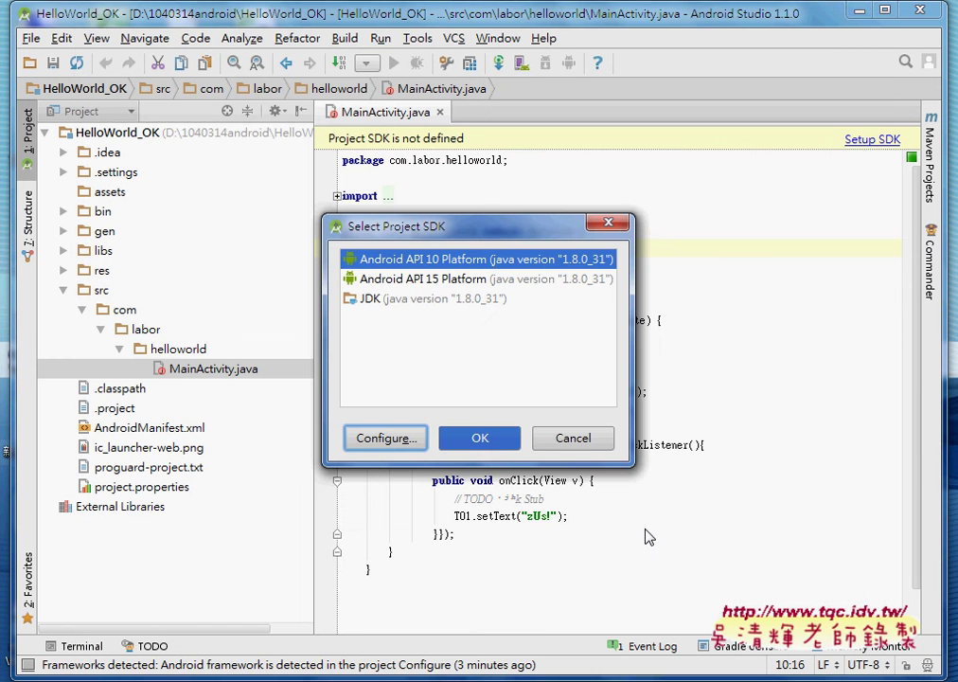
click(481, 442)
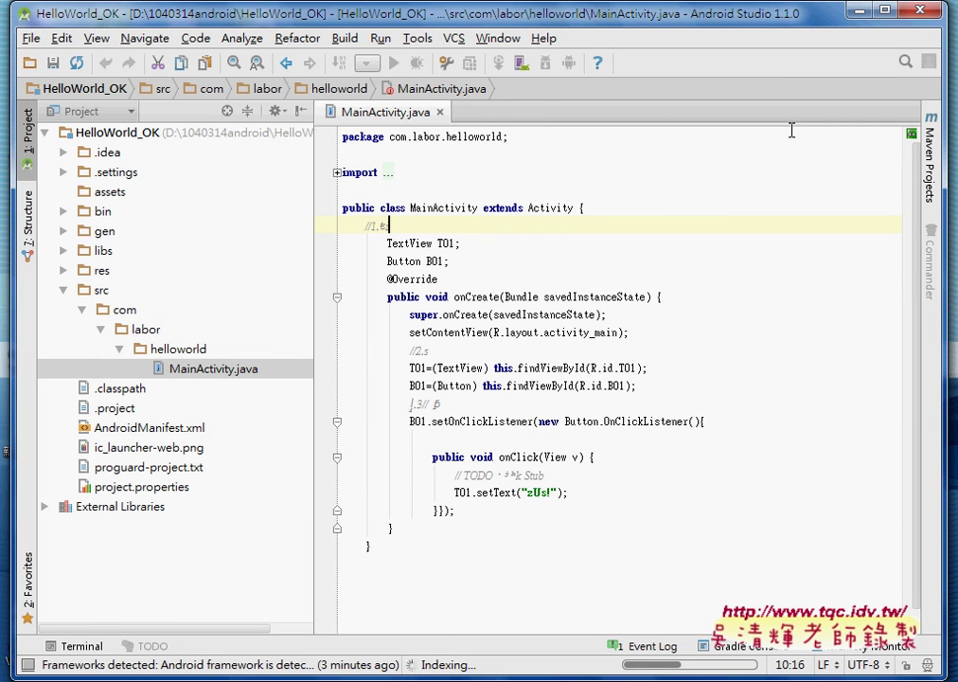
Step: Minimise Android Studio, switch to Eclipse, and select the HelloWorld_OK project after narrowing the package explorer
click(531, 70)
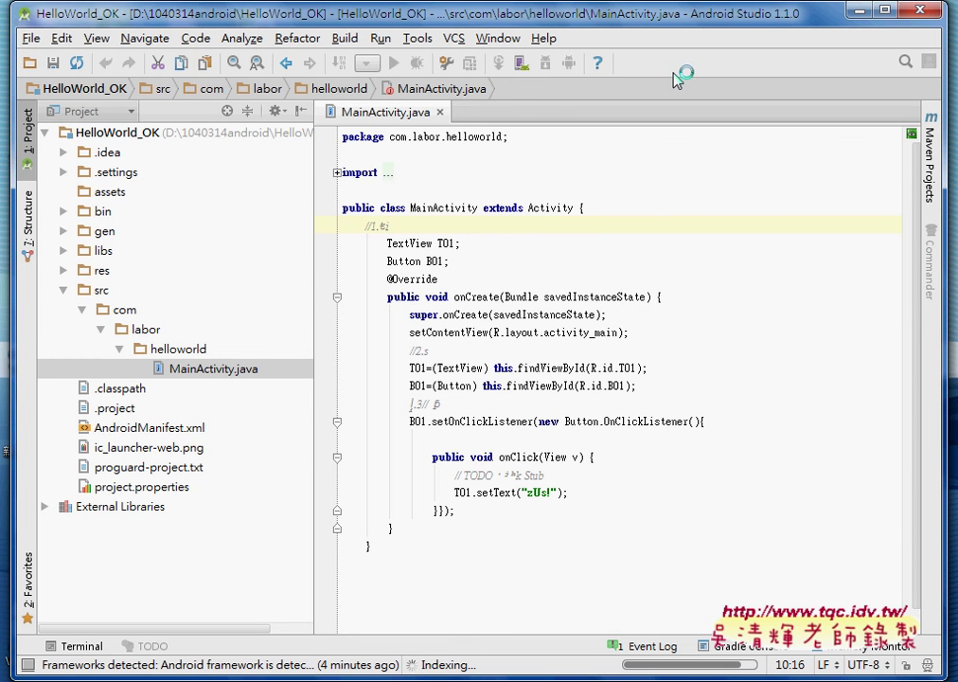
click(858, 14)
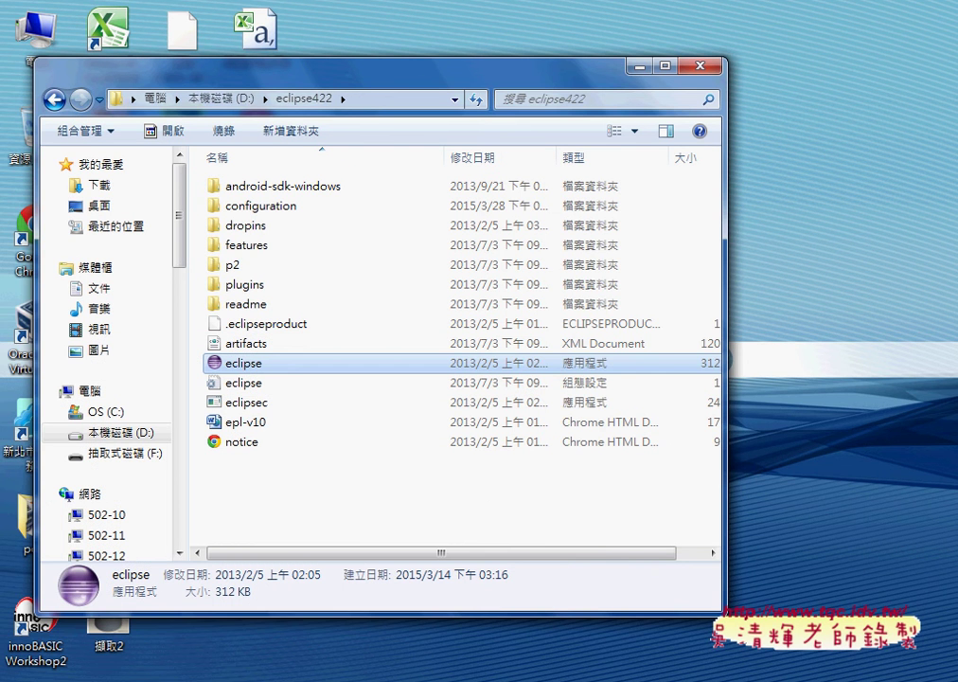
click(691, 671)
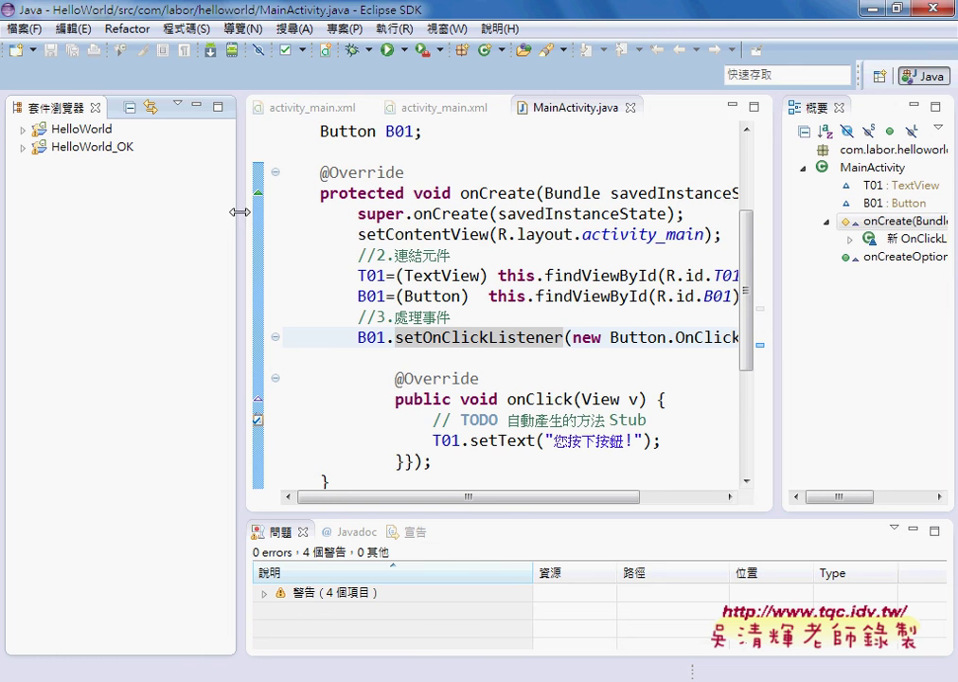
drag(237, 223, 167, 273)
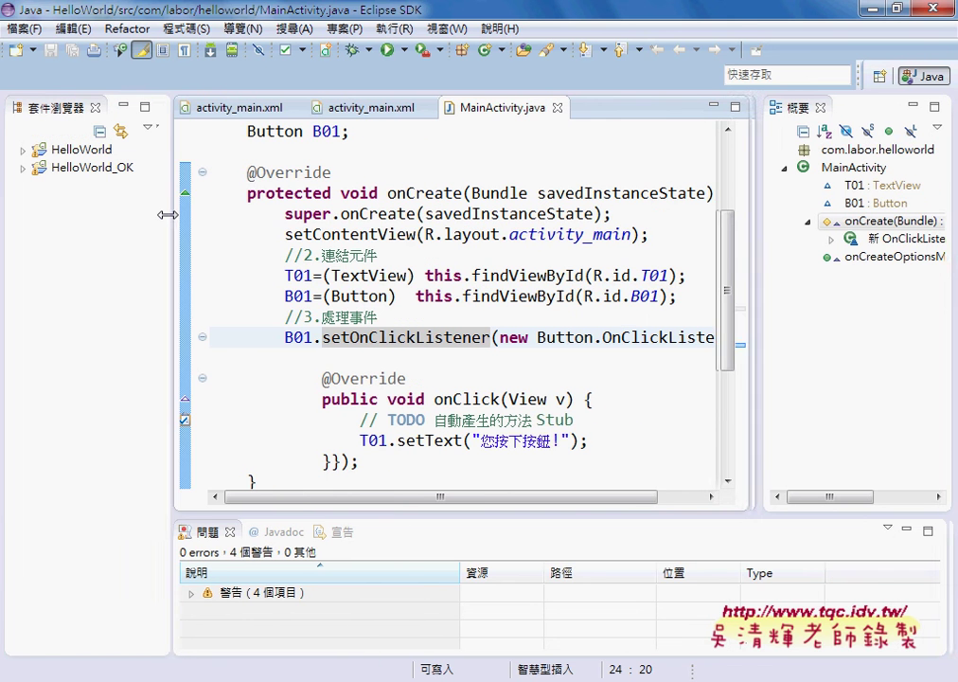
click(100, 170)
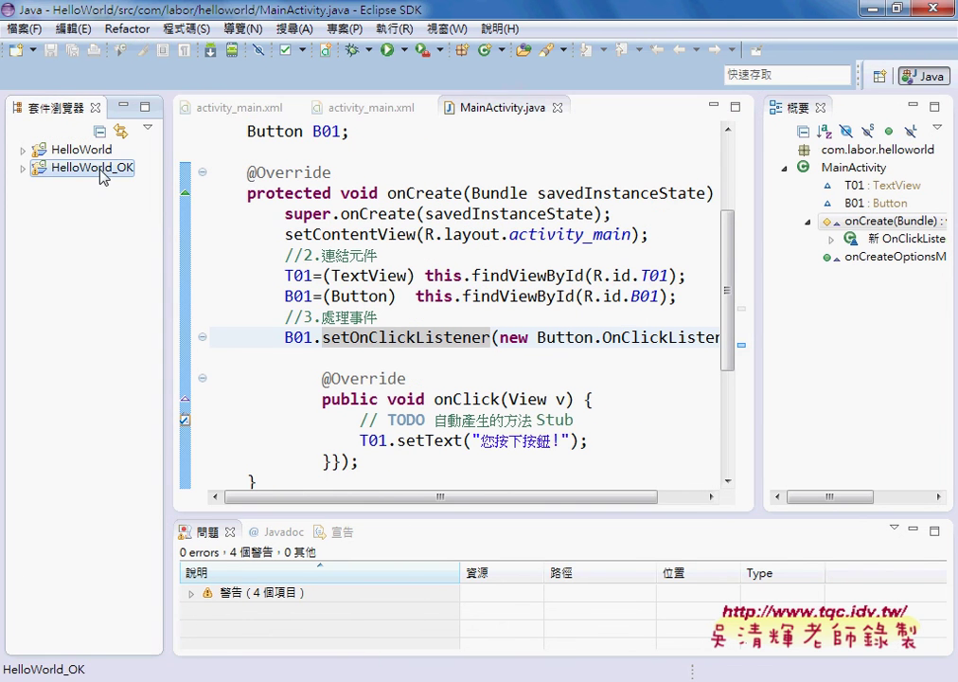
Step: Examine the SDK location and target list in the Android preferences, dismissing the usage statistics dialog, and leave the preferences without changes
click(500, 28)
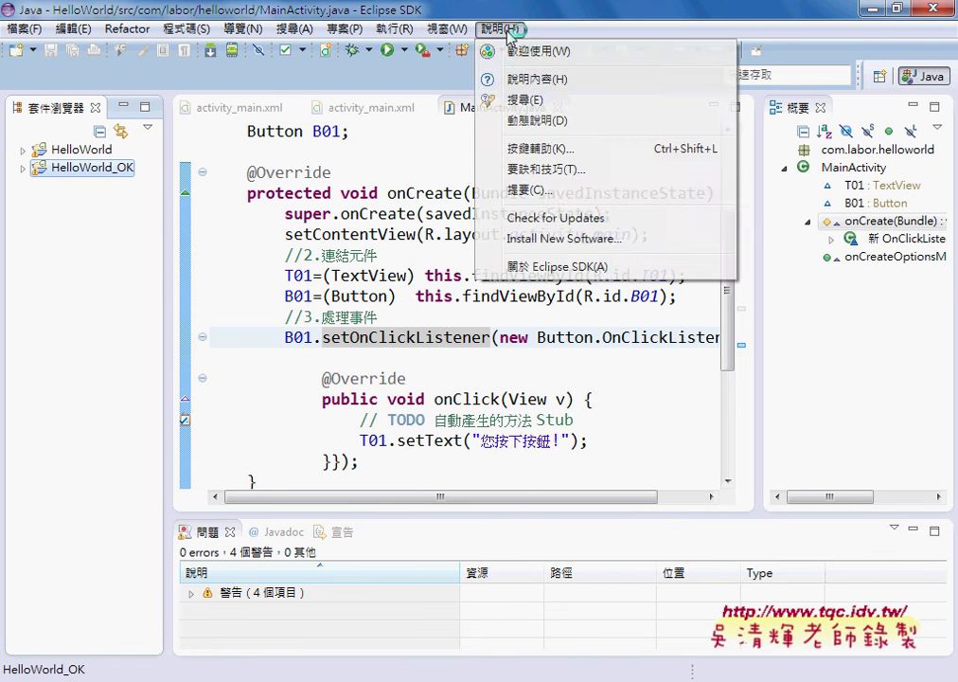
mouse_move(444, 29)
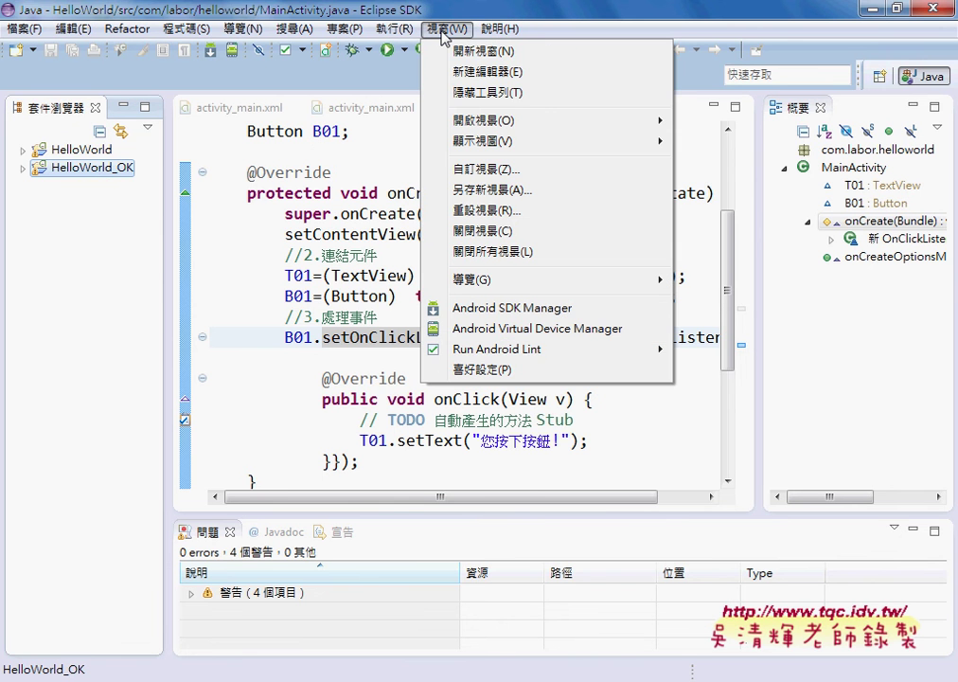
click(464, 371)
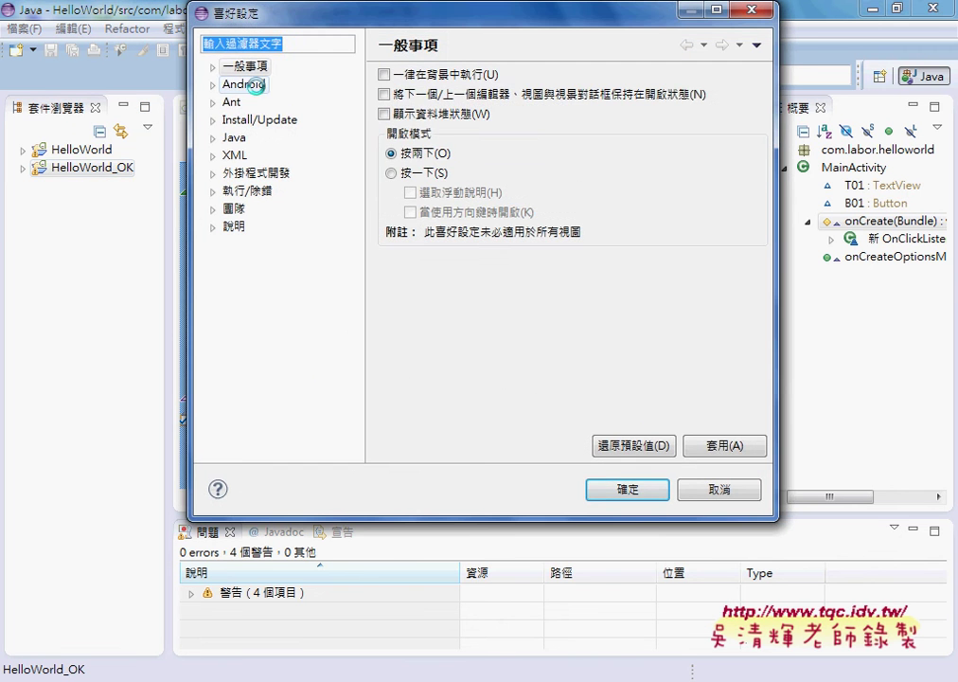
click(257, 86)
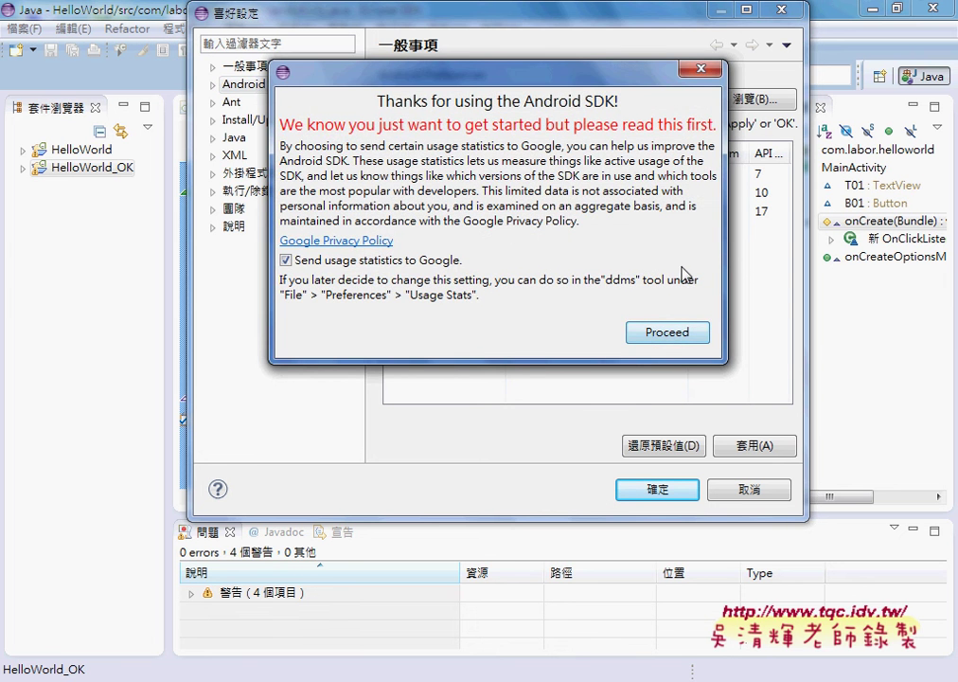
click(701, 70)
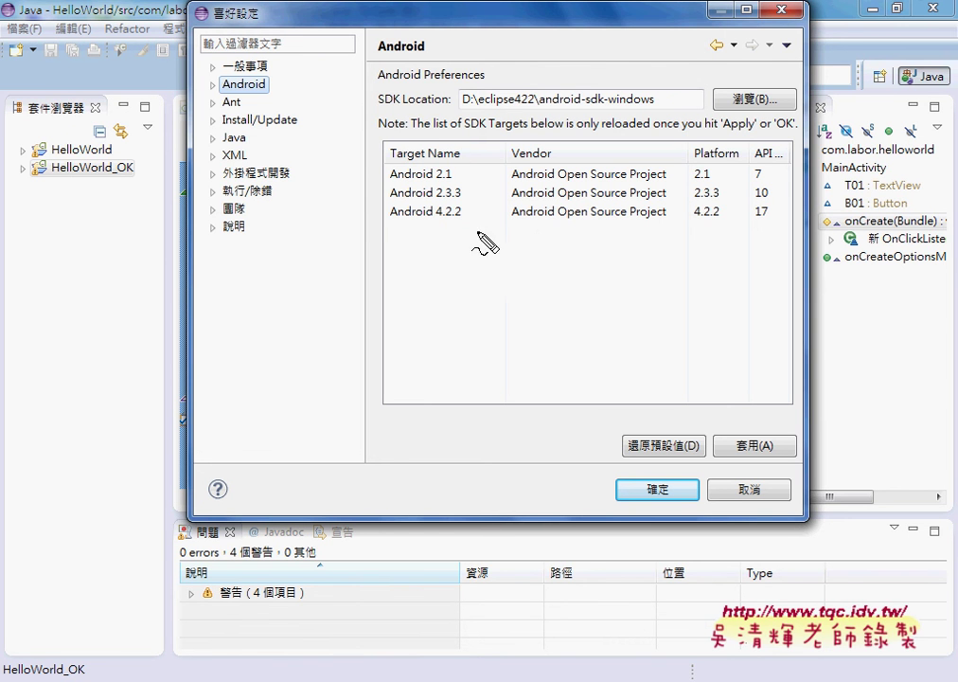
mouse_move(478, 234)
mouse_down()
mouse_move(374, 218)
mouse_move(532, 165)
mouse_move(488, 242)
mouse_up()
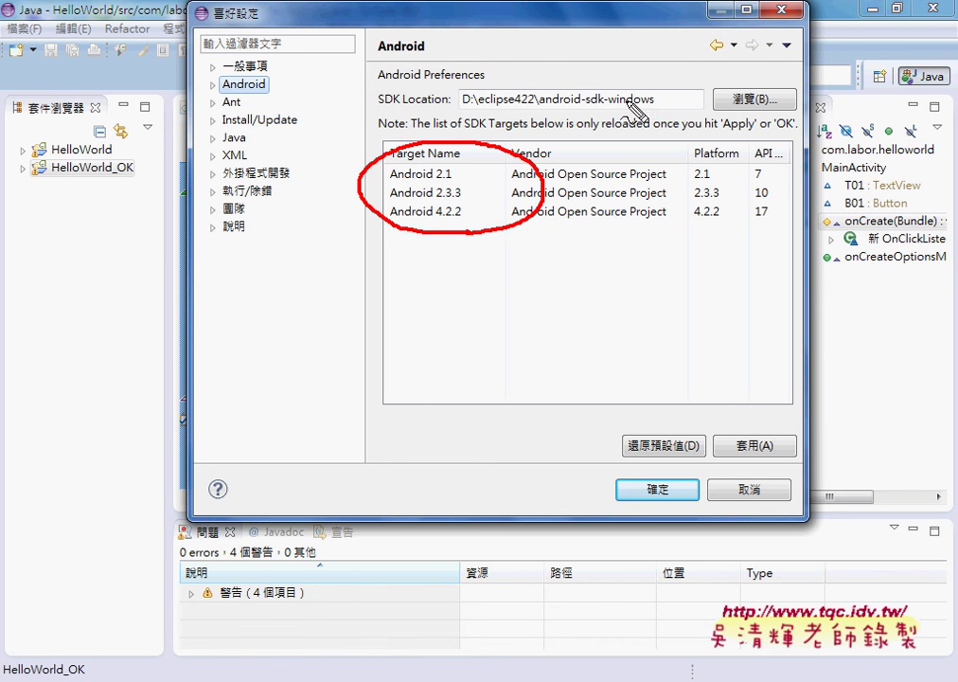
mouse_move(632, 107)
mouse_down()
mouse_move(512, 106)
mouse_move(610, 87)
mouse_move(666, 95)
mouse_move(627, 114)
mouse_up()
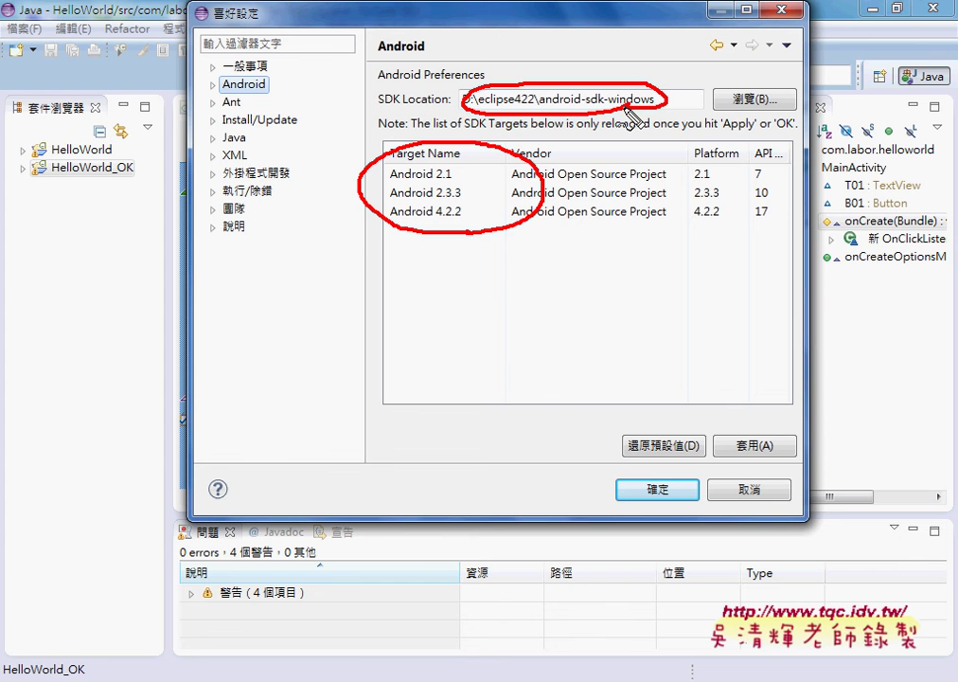
key(Escape)
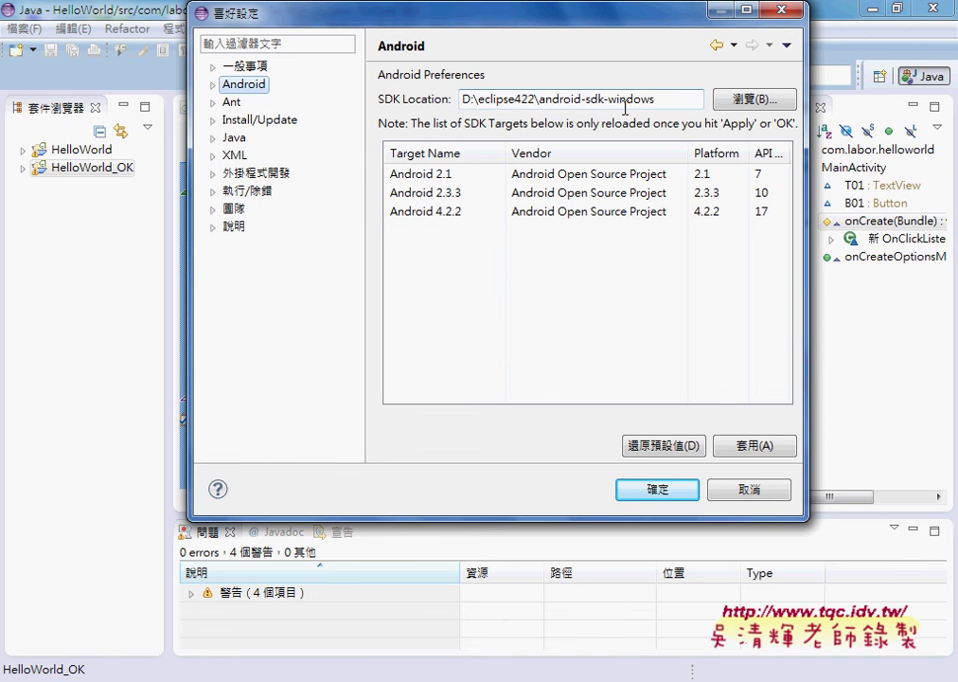
click(751, 489)
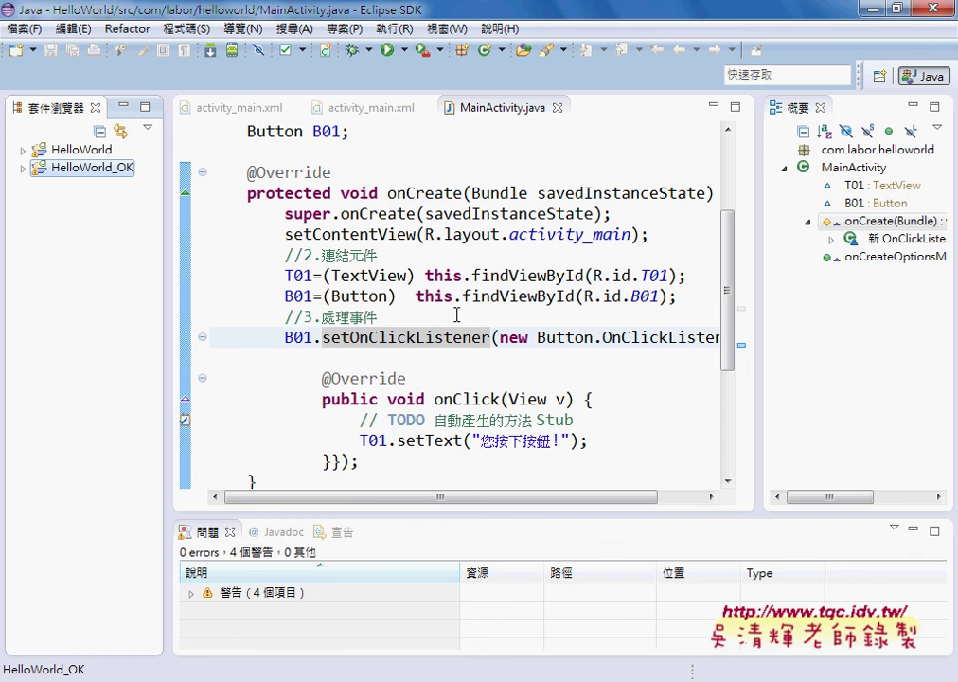
Step: Open the Android Virtual Device Manager and start a new virtual device named 2.33
click(235, 54)
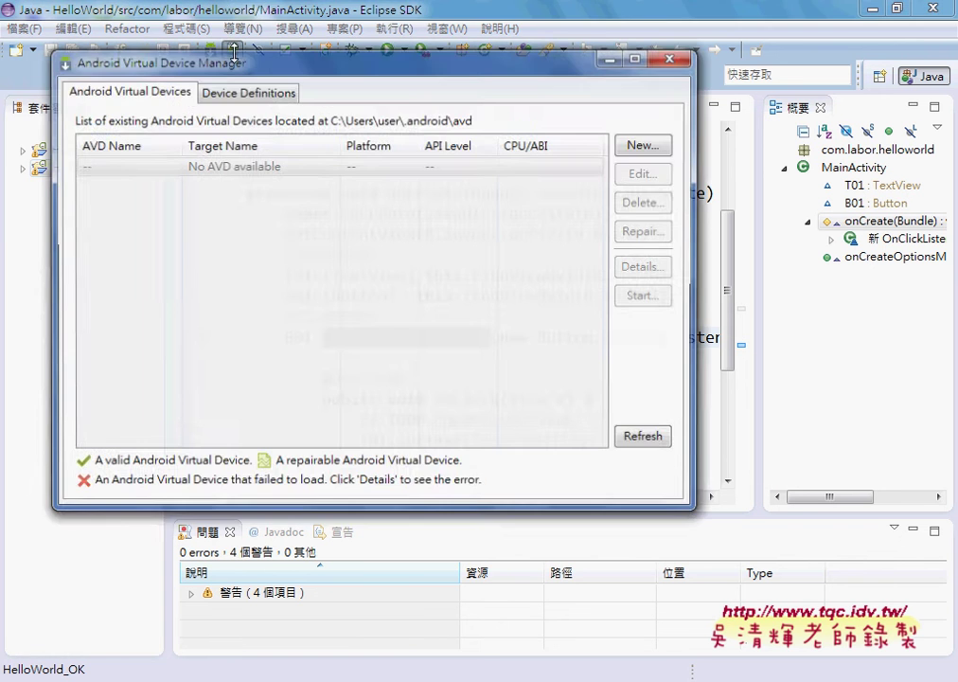
drag(286, 73, 432, 126)
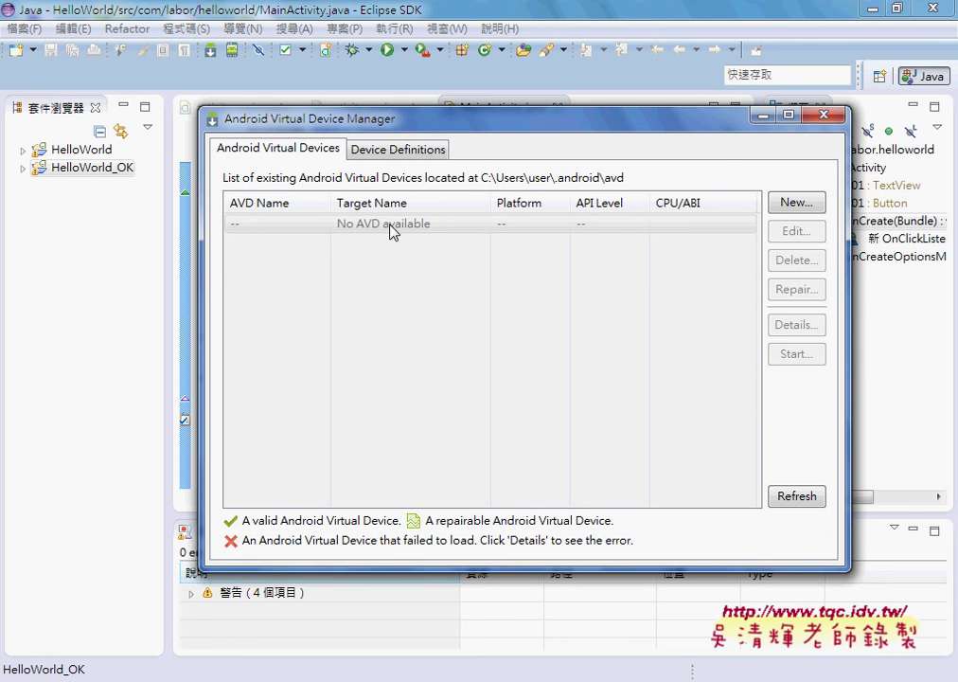
click(796, 205)
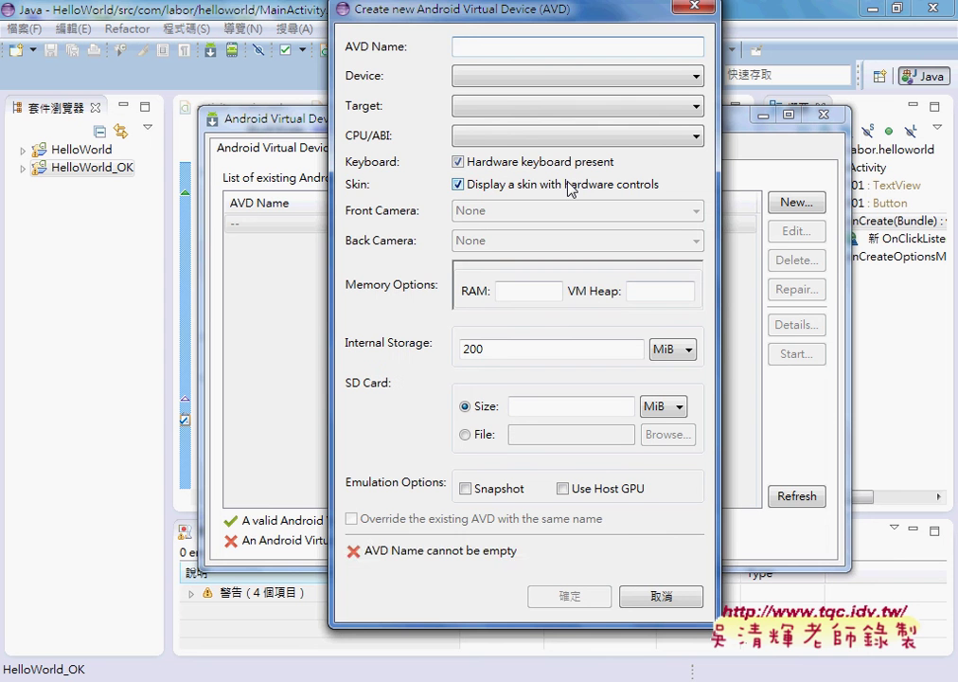
text(2.33)
key(Tab)
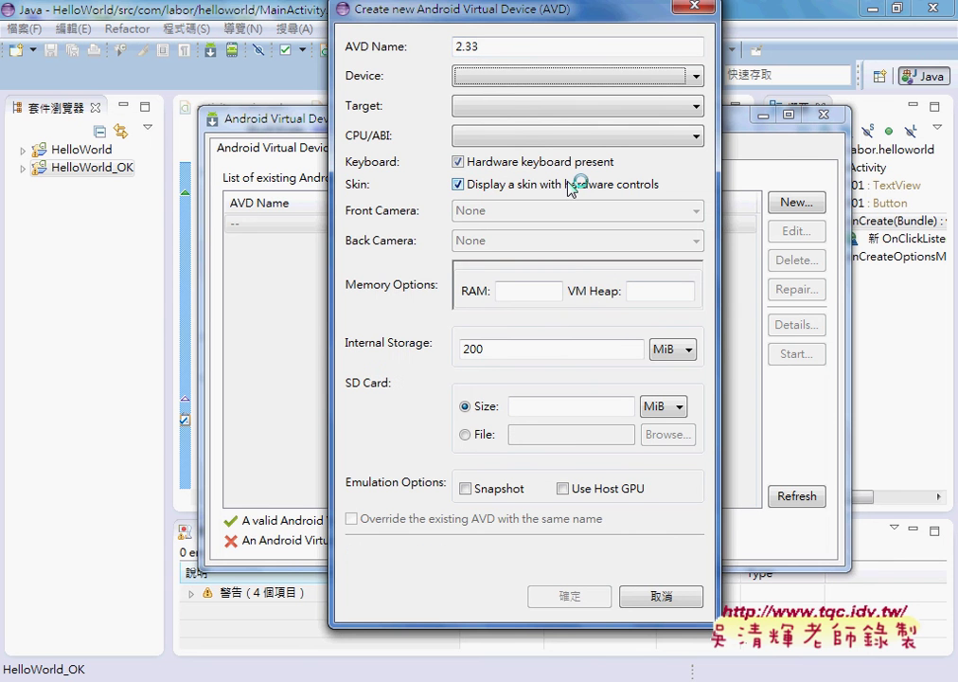
Step: Set the new virtual device's hardware profile to 3.2" HVGA slider (ADP1) (320 × 480: mdpi)
key(Down)
key(Down)
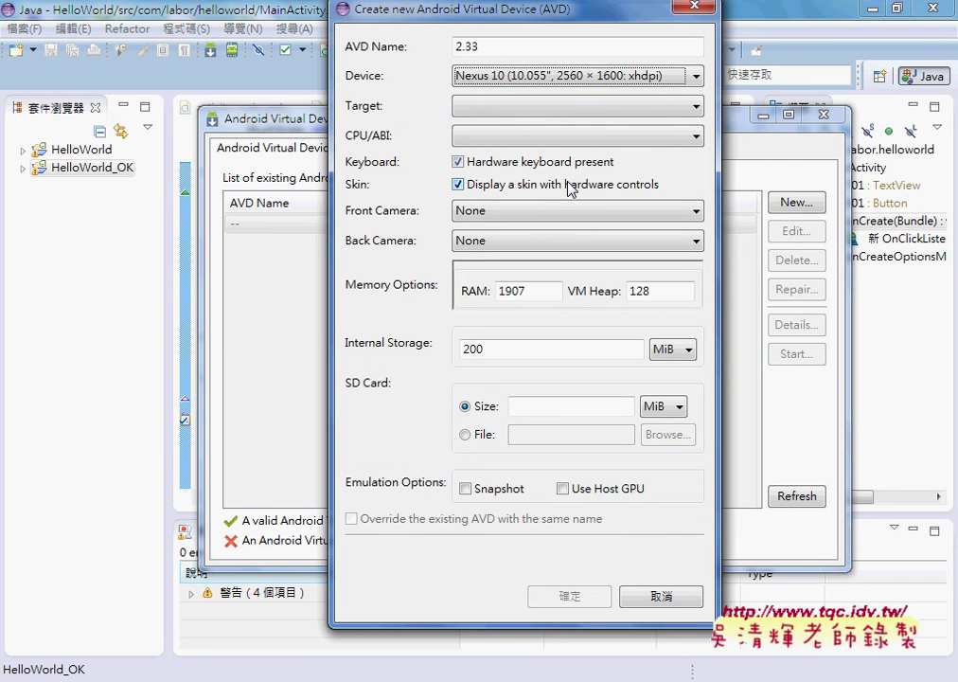
click(554, 73)
scroll(545, 170, down, 2)
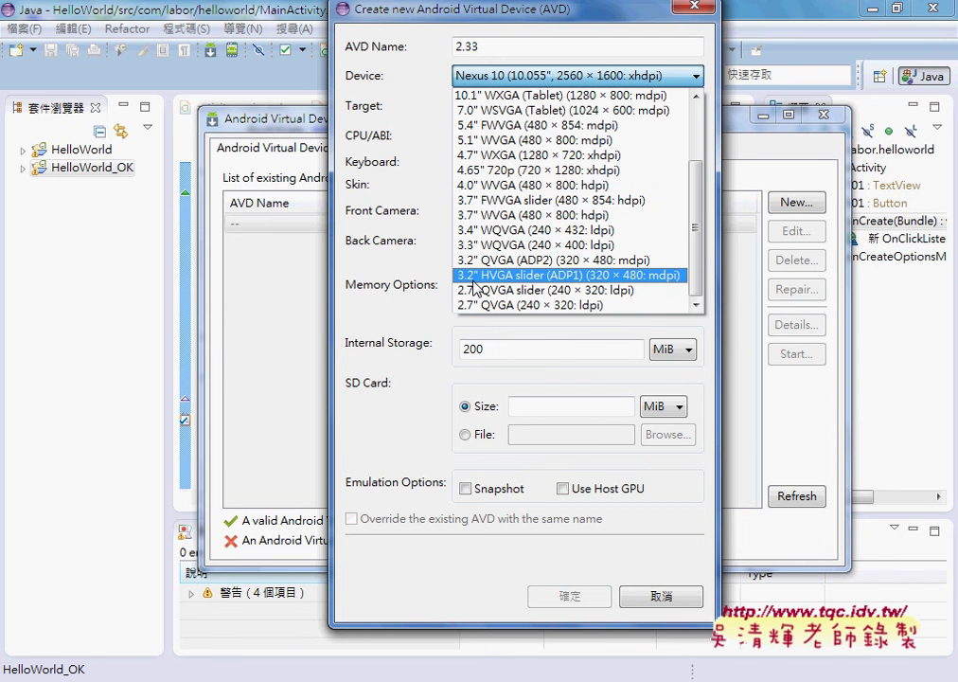
click(482, 277)
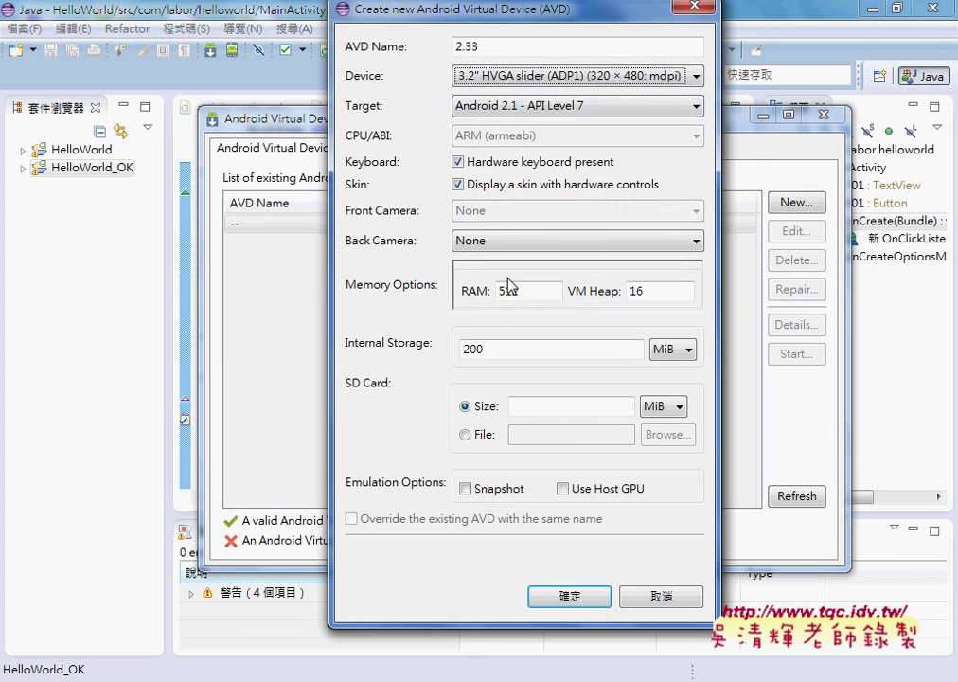
Step: Set the new virtual device's target to Android 2.3.3 - API Level 10, keeping the 3.2" HVGA slider (ADP1) profile, and create it
click(588, 78)
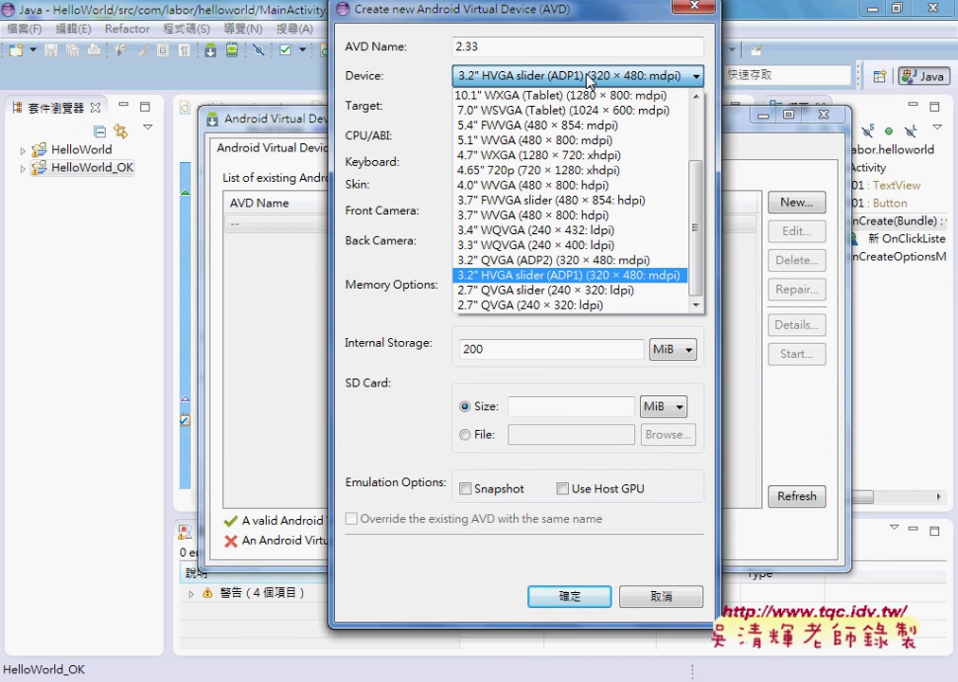
click(557, 275)
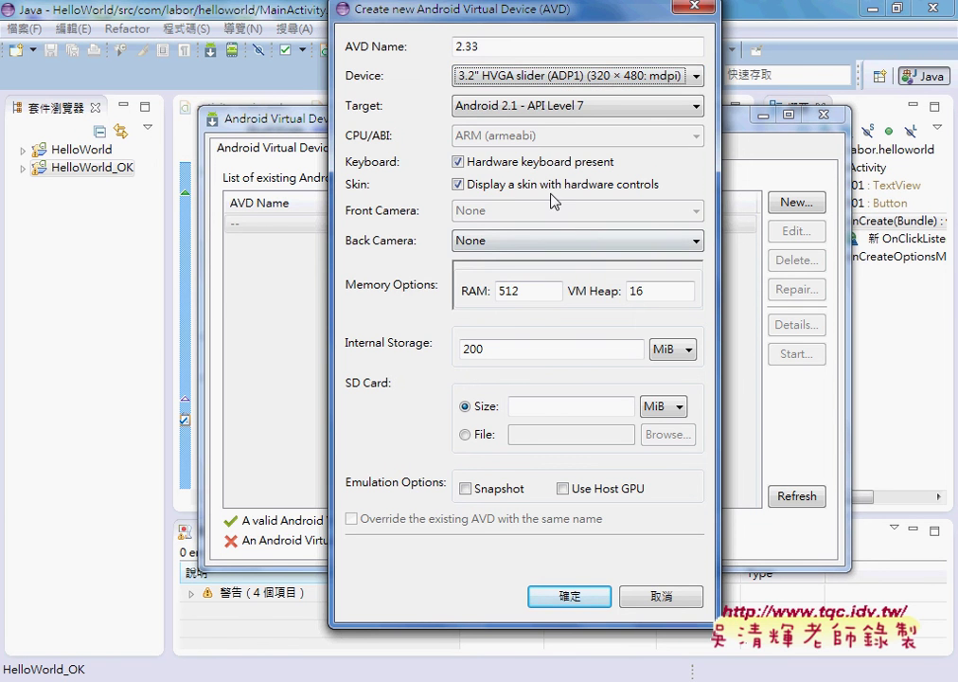
click(540, 105)
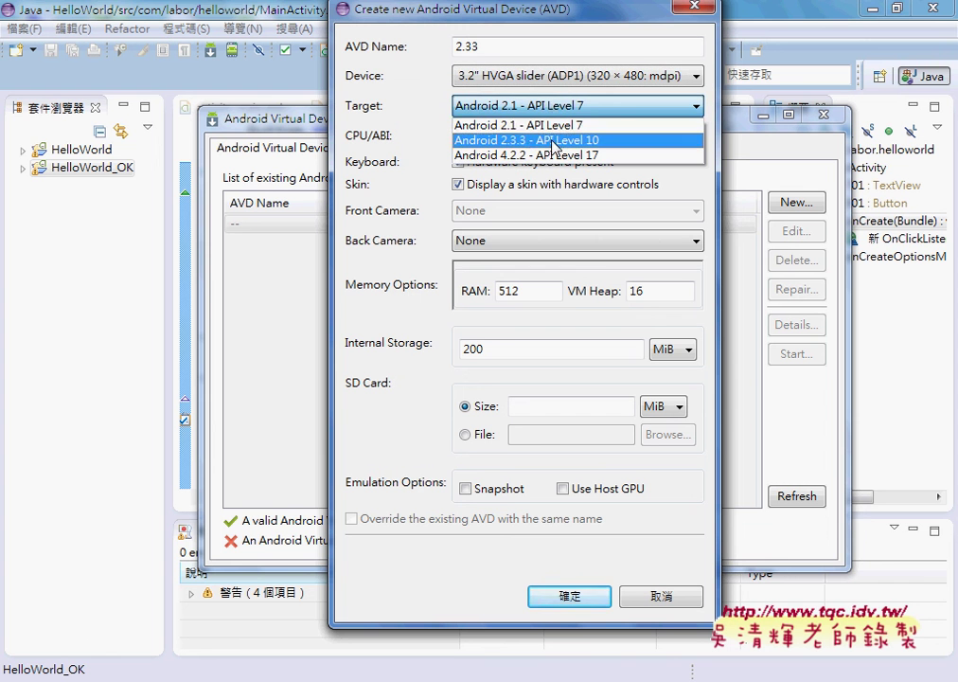
click(554, 144)
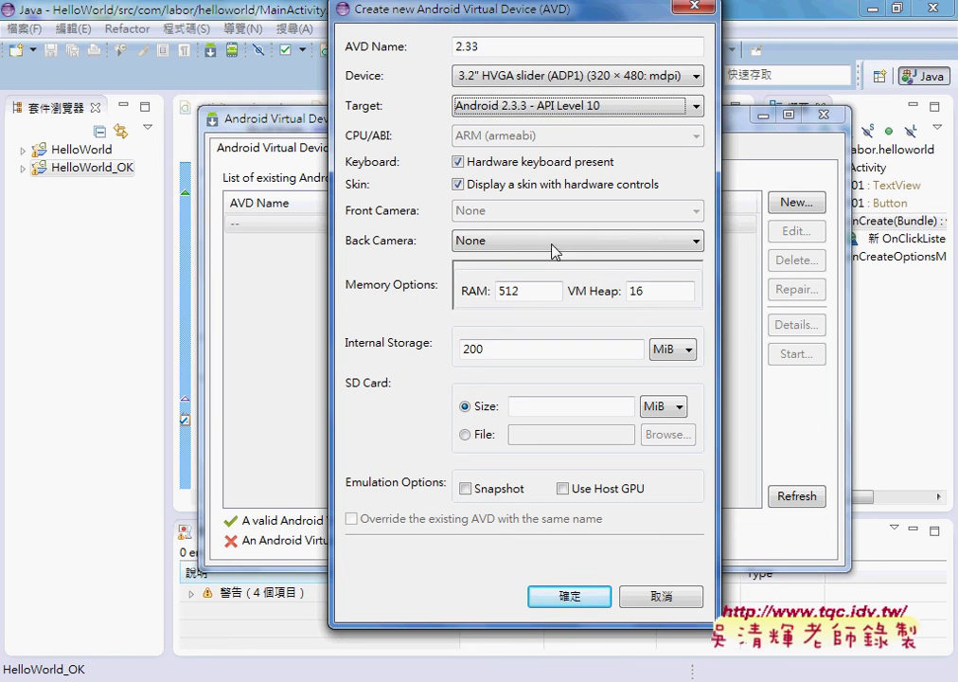
click(571, 596)
Step: Launch the 2.33 virtual device with the default launch options
click(428, 227)
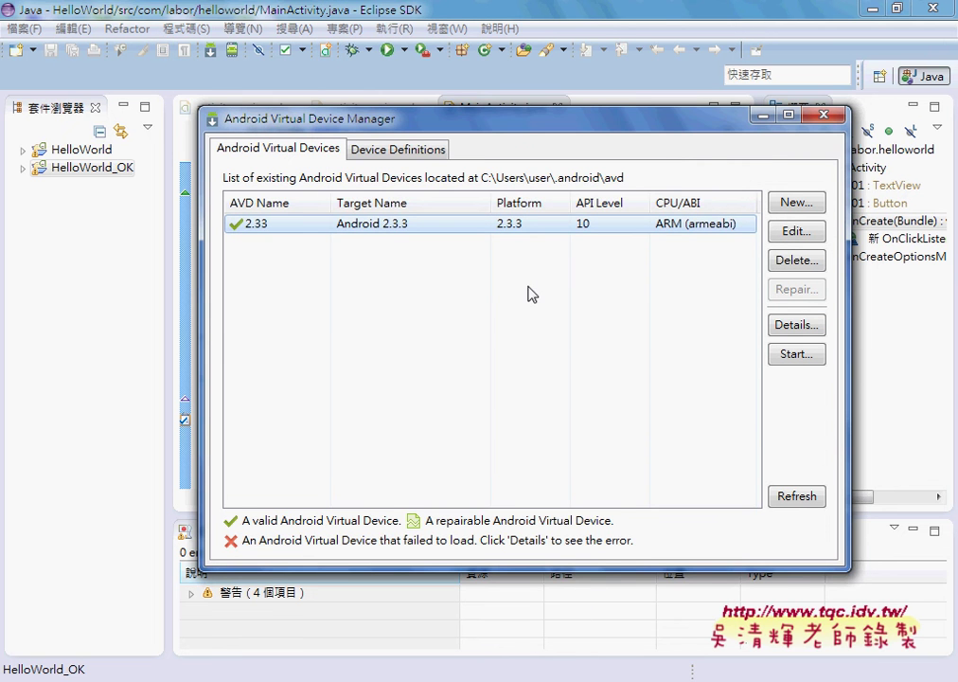
click(795, 354)
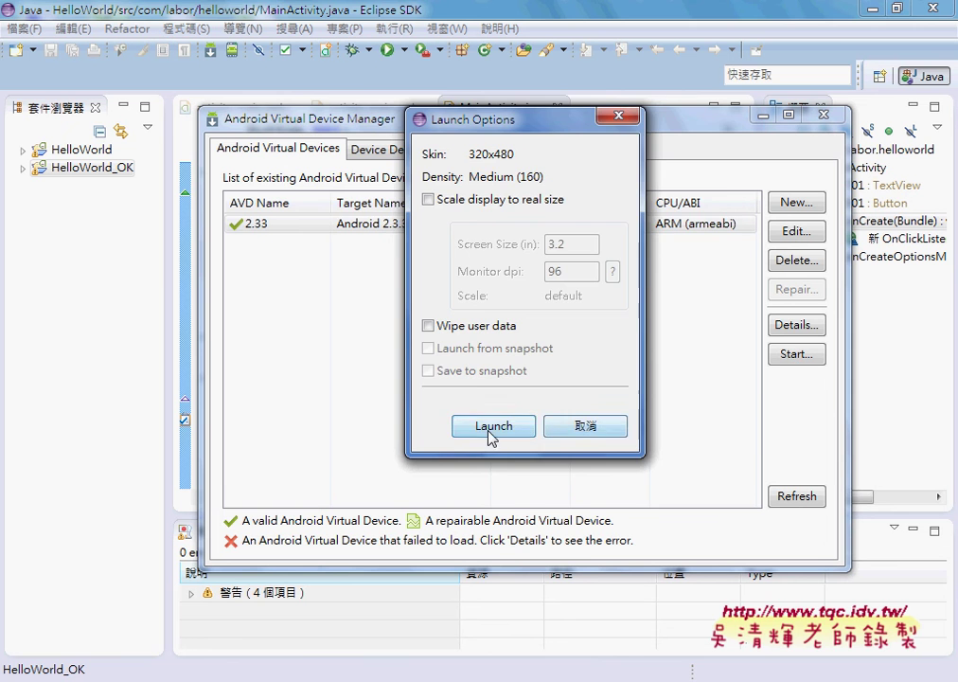
click(490, 426)
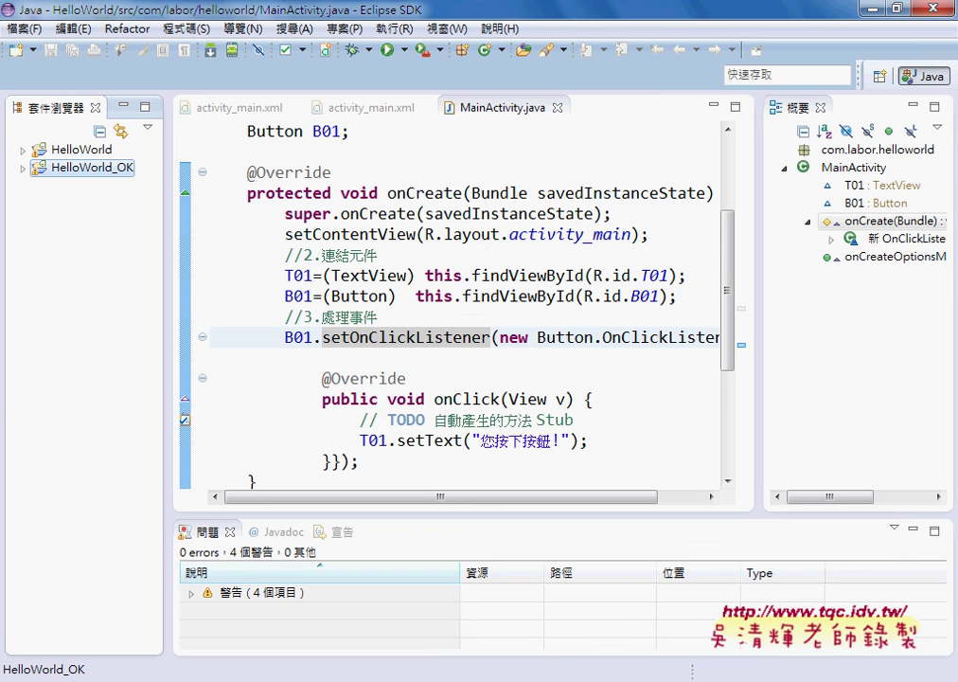
Step: Maximise the MainActivity.java editor and begin a new T01. statement on a new line below T01.setText in the onClick method
click(396, 398)
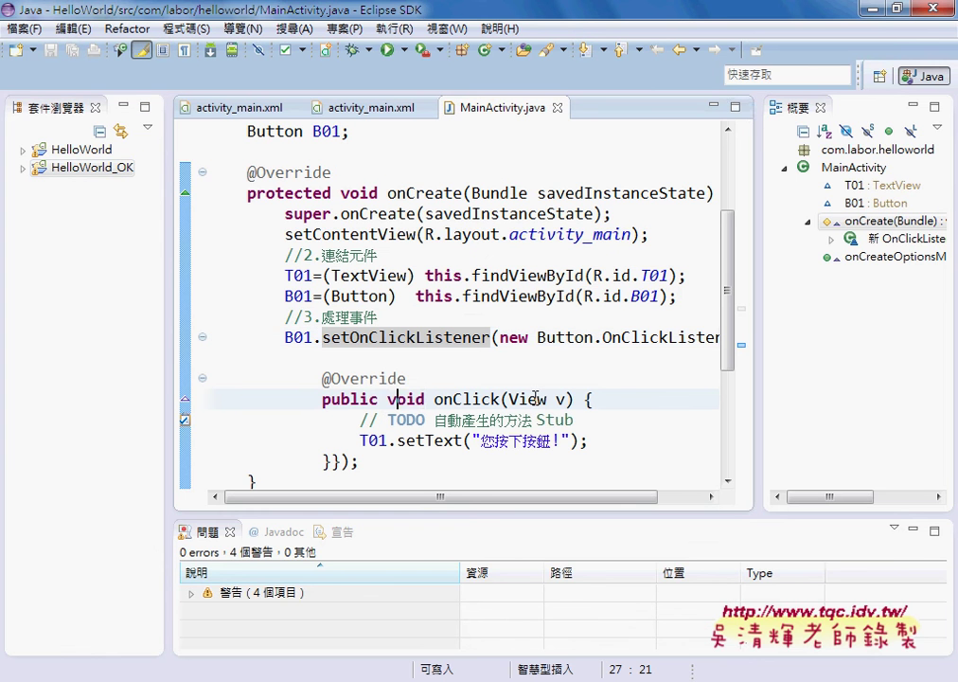
click(735, 107)
scroll(509, 362, down, 1)
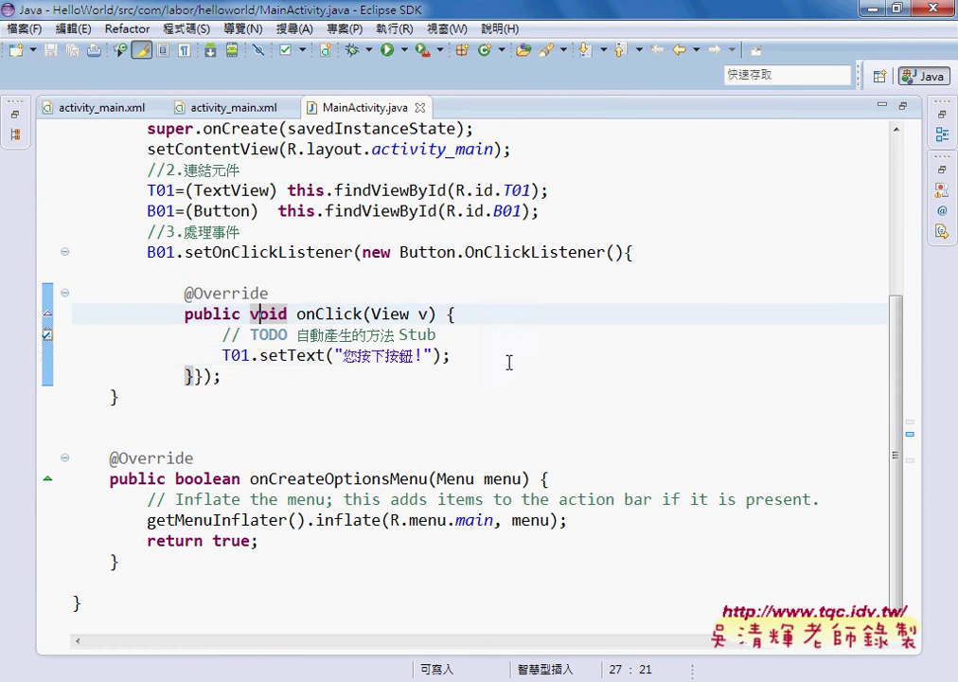
click(497, 354)
key(Return)
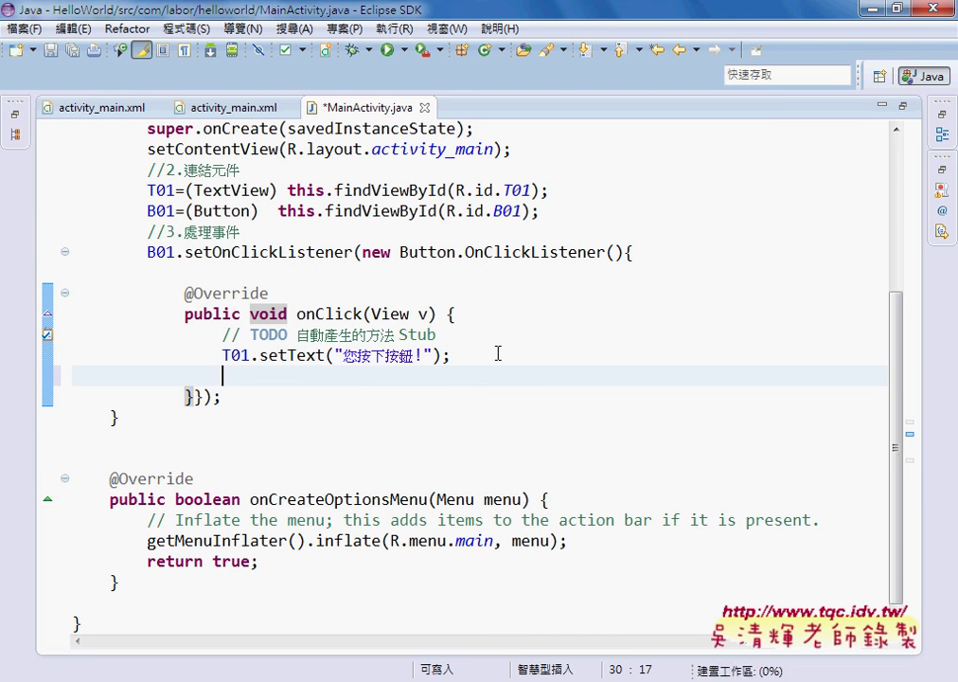
text(T01.)
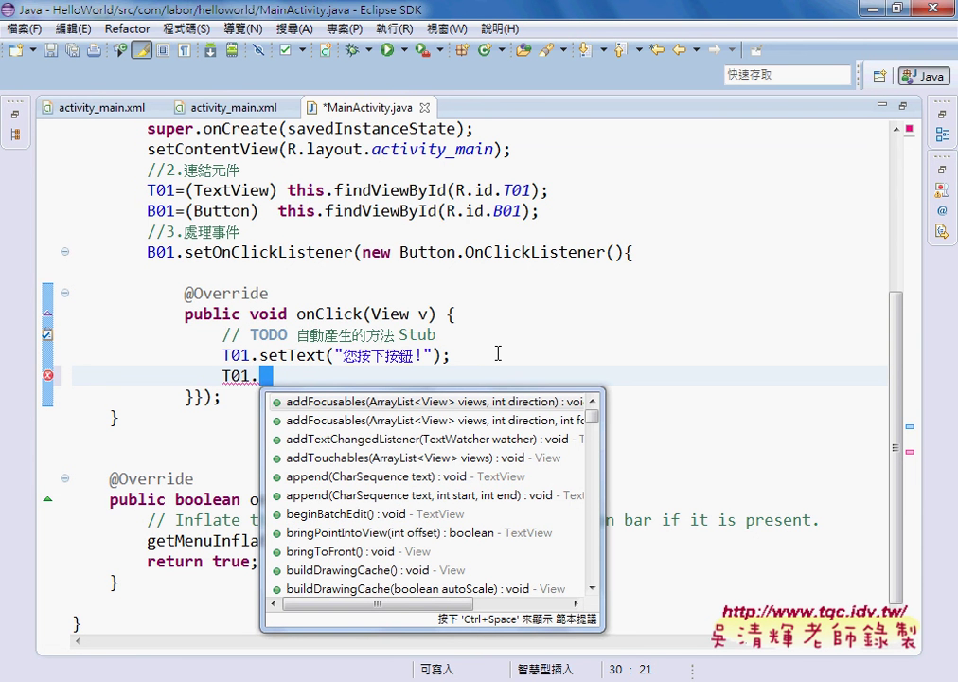
text(w)
key(BackSpace)
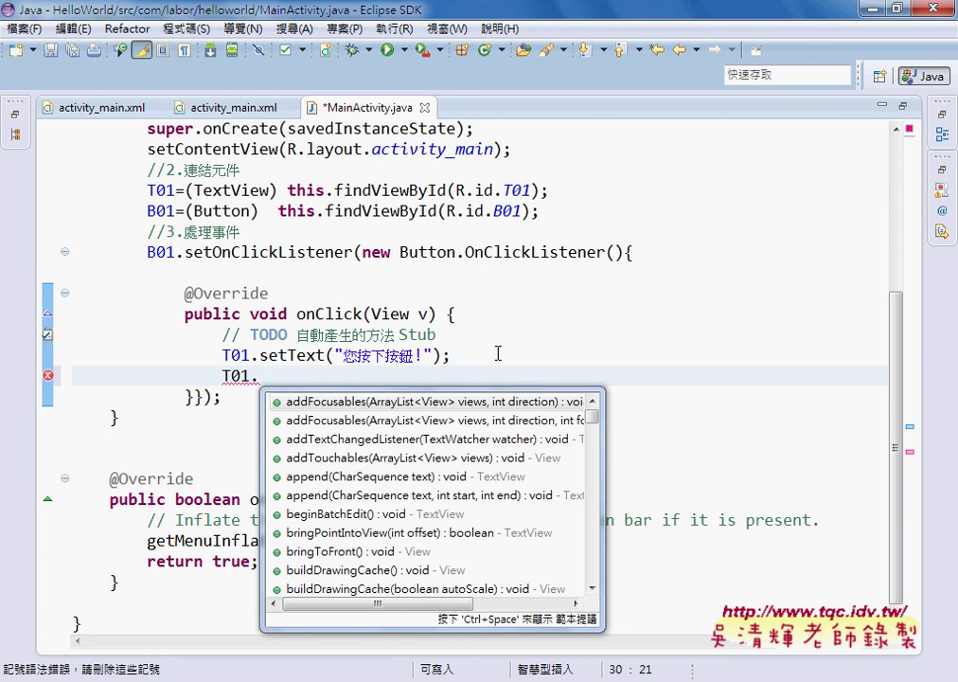